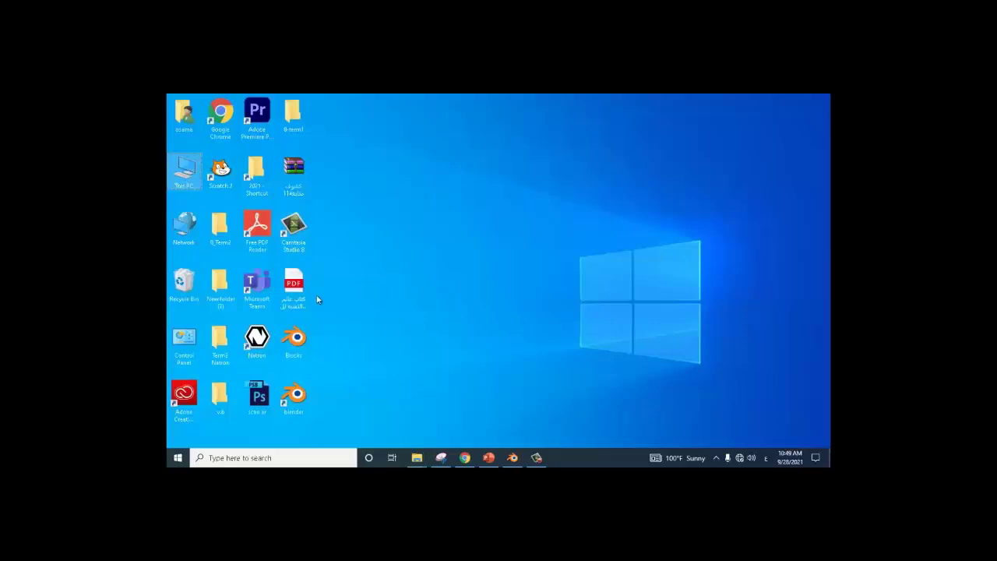
Open the Blocks Blender file from the desktop.
{"action": "left_click", "coordinate": [299, 343]}
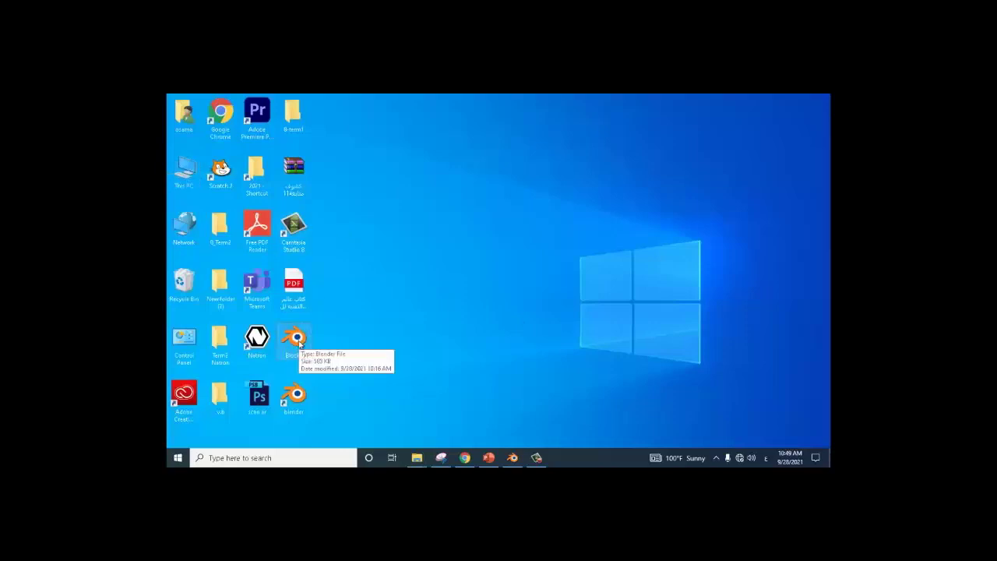
{"action": "double_click", "coordinate": [299, 344]}
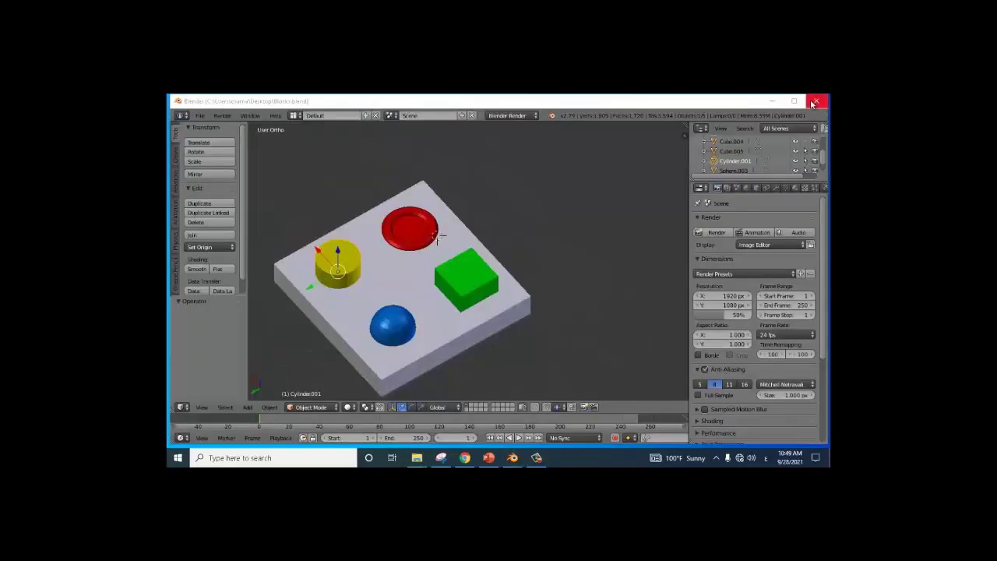
Open Dice.blend from the lesson 1 folder of the bookmarked 8-term1 directory.
{"action": "left_click", "coordinate": [200, 116]}
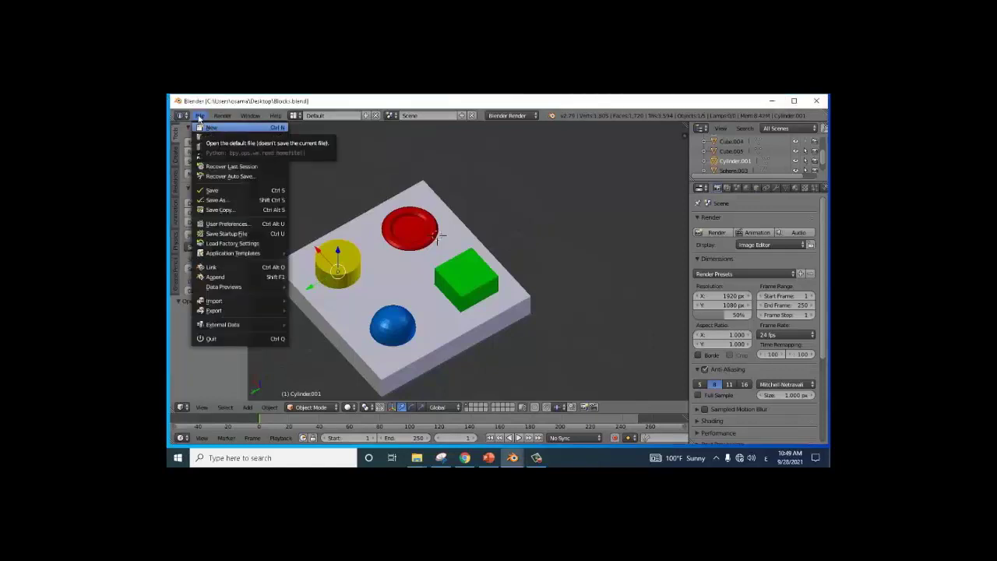
{"action": "mouse_move", "coordinate": [218, 145]}
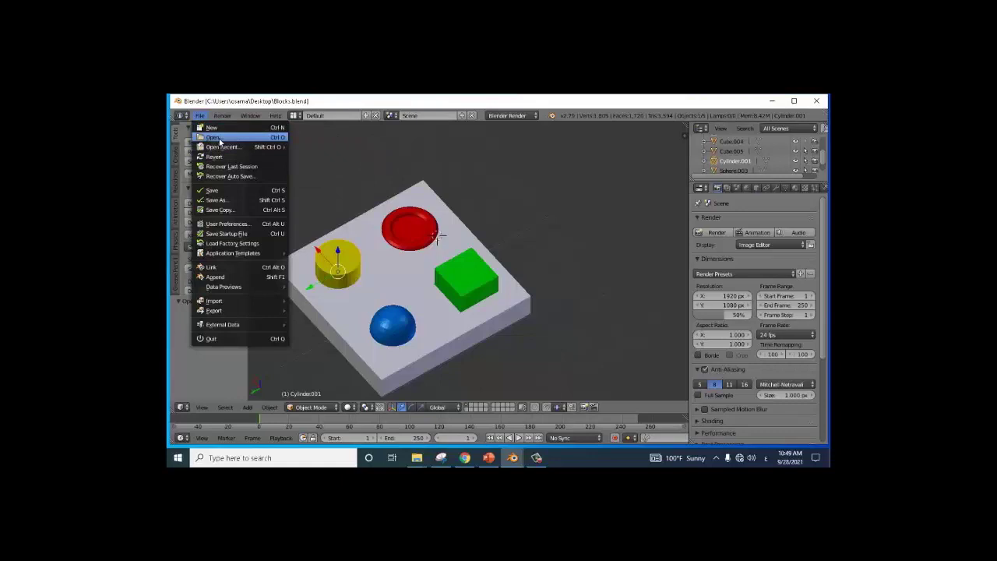
{"action": "left_click", "coordinate": [214, 137]}
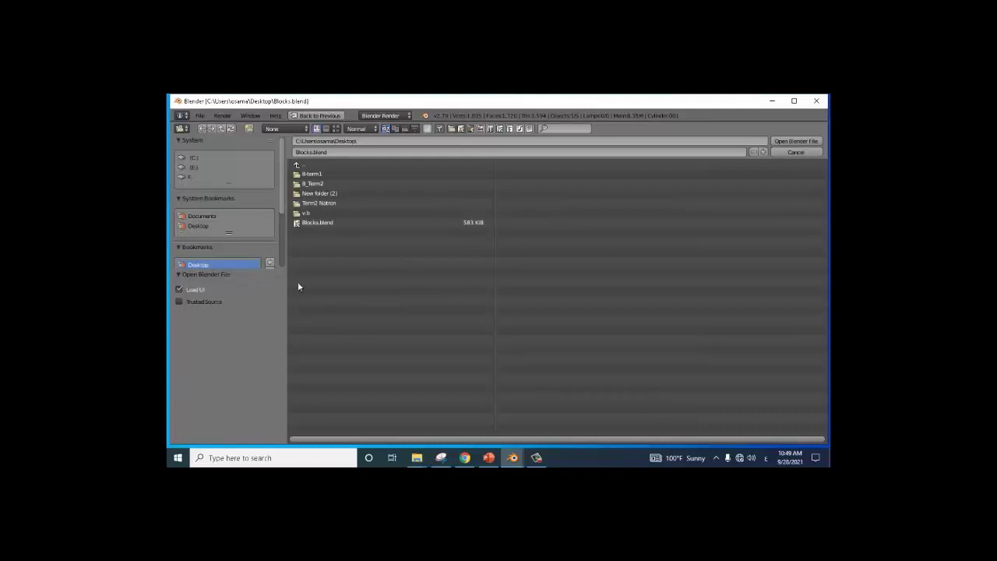
{"action": "left_click_drag", "start_coordinate": [283, 199], "coordinate": [286, 231]}
{"action": "scroll", "coordinate": [281, 234], "scroll_direction": "down", "scroll_amount": 1}
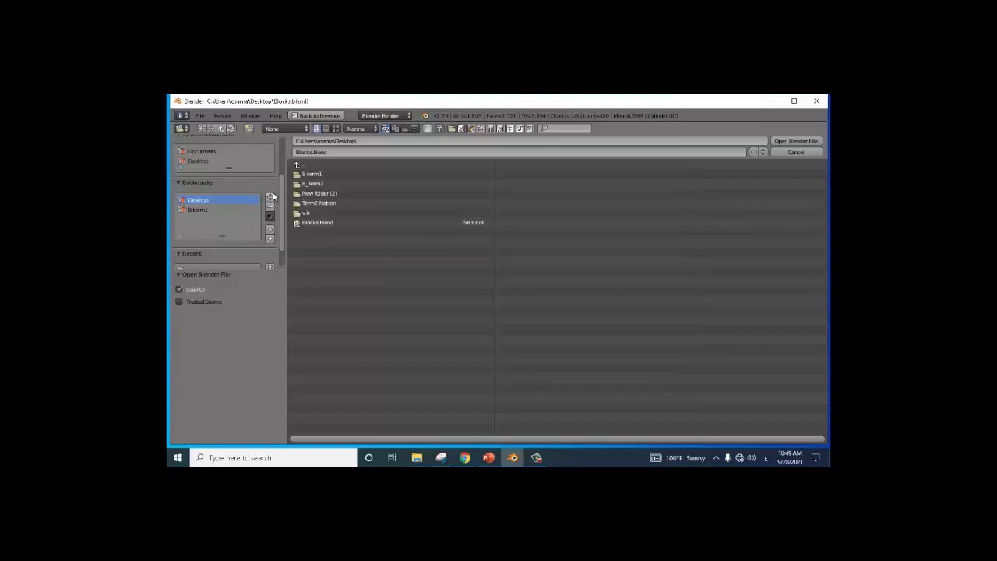
{"action": "left_click", "coordinate": [199, 210]}
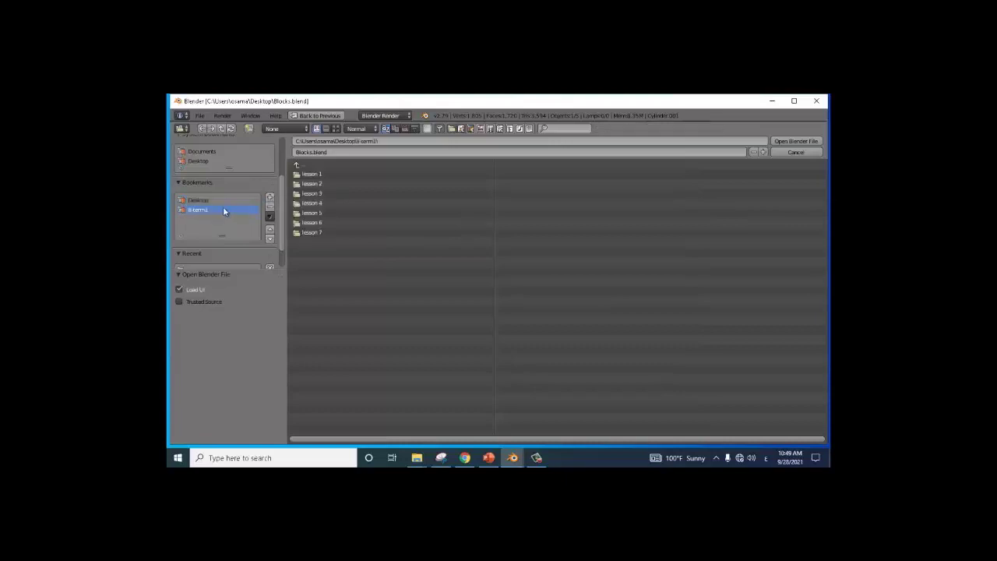
{"action": "left_click", "coordinate": [315, 174]}
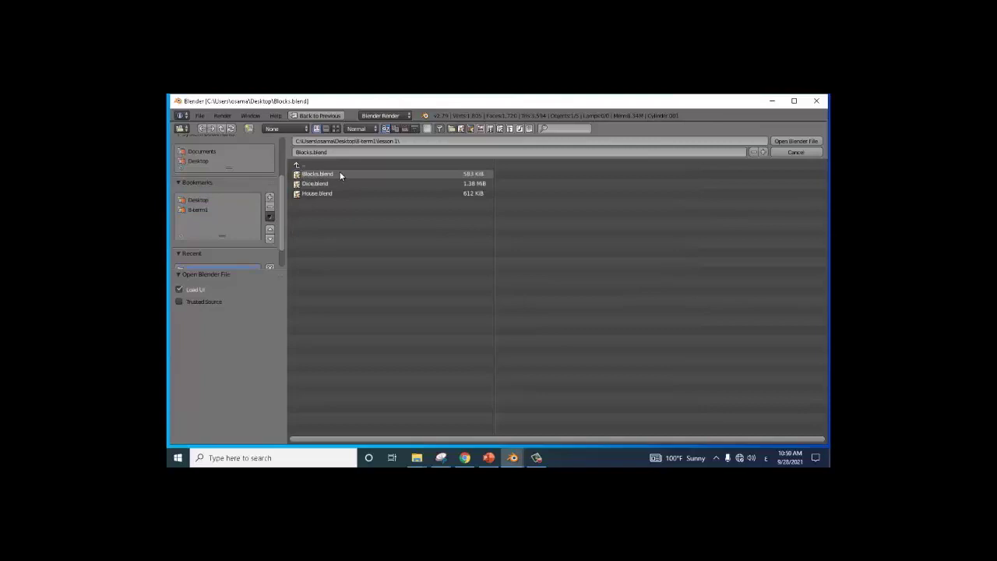
{"action": "left_click", "coordinate": [307, 185]}
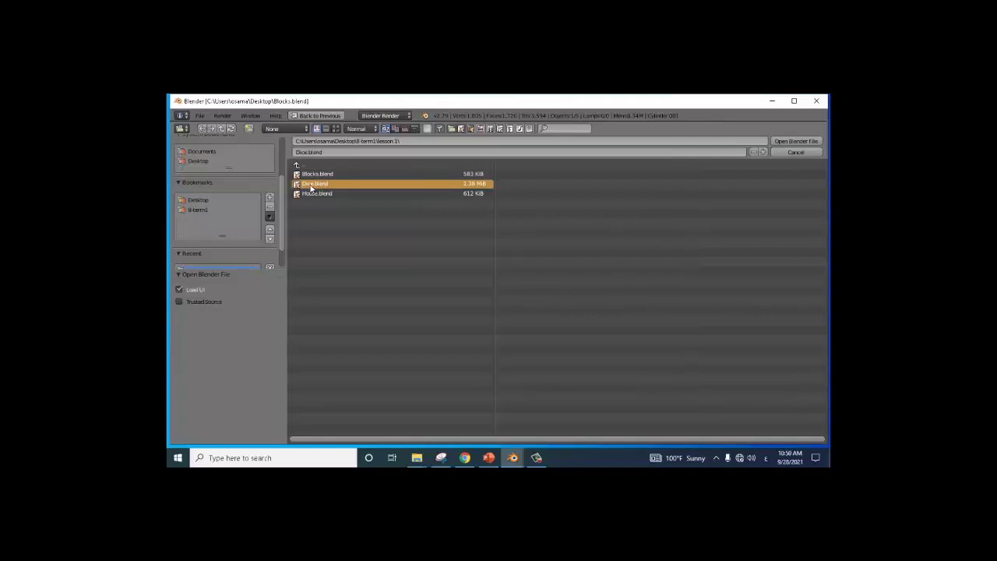
{"action": "double_click", "coordinate": [327, 184]}
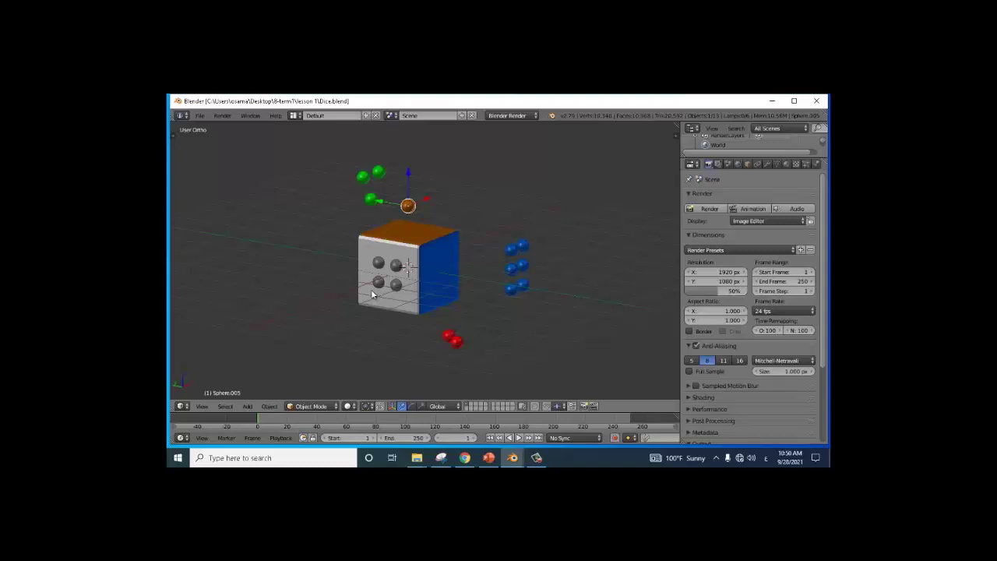
Move the selected orange sphere down onto the orange top face of the dice.
{"action": "middle_click_drag", "start_coordinate": [334, 310], "coordinate": [408, 308]}
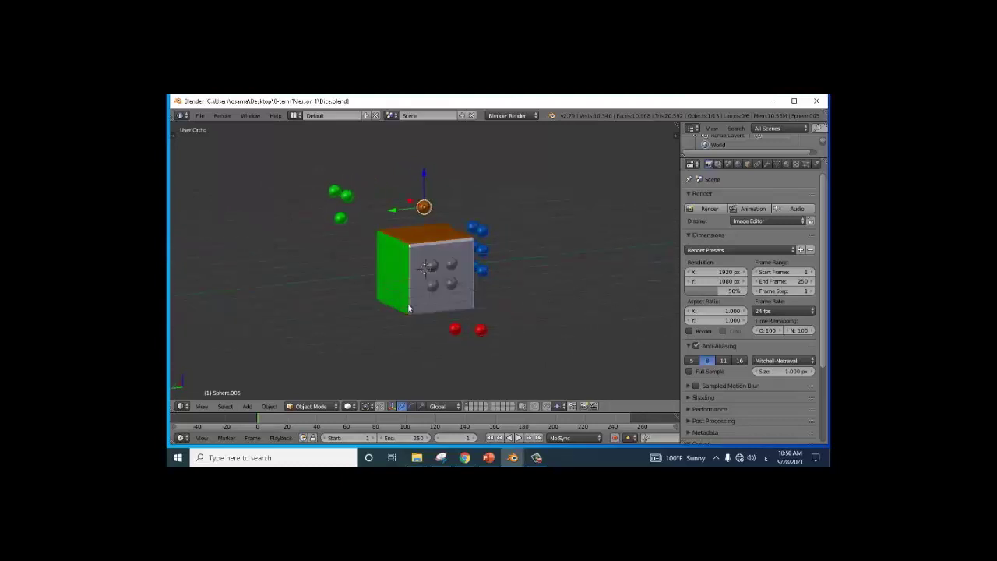
{"action": "middle_click_drag", "start_coordinate": [403, 308], "coordinate": [296, 289]}
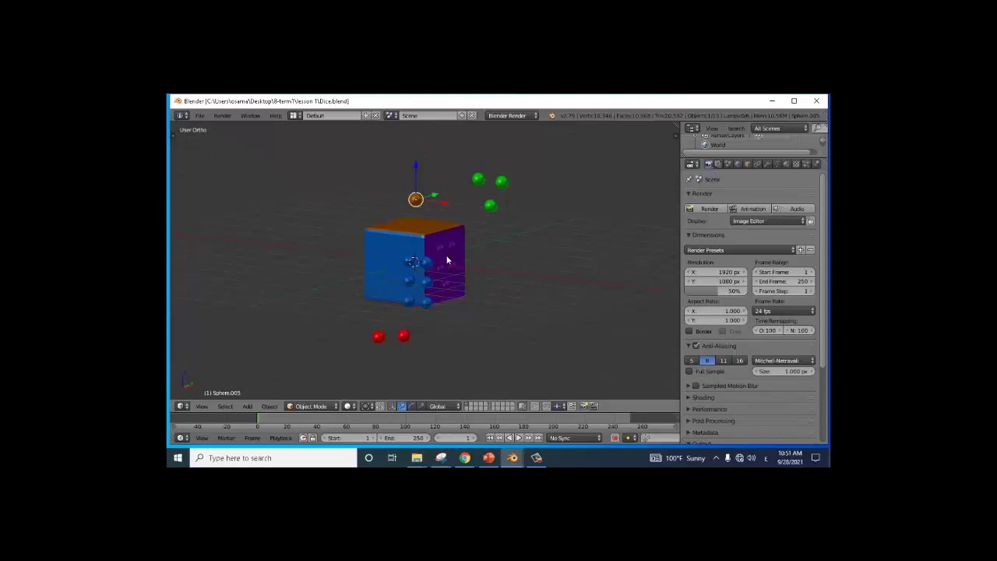
{"action": "middle_click_drag", "start_coordinate": [403, 263], "coordinate": [397, 236]}
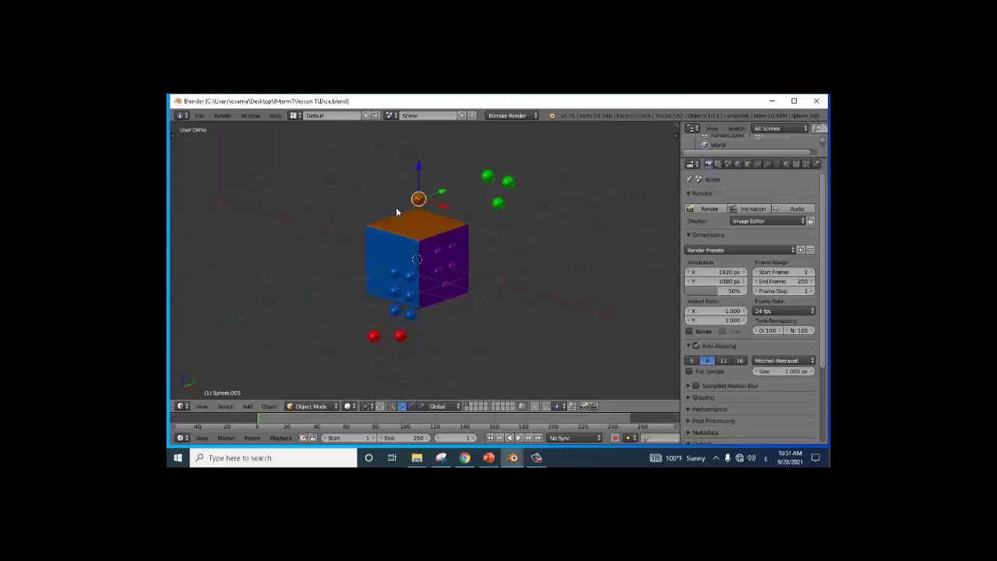
{"action": "key", "text": "g"}
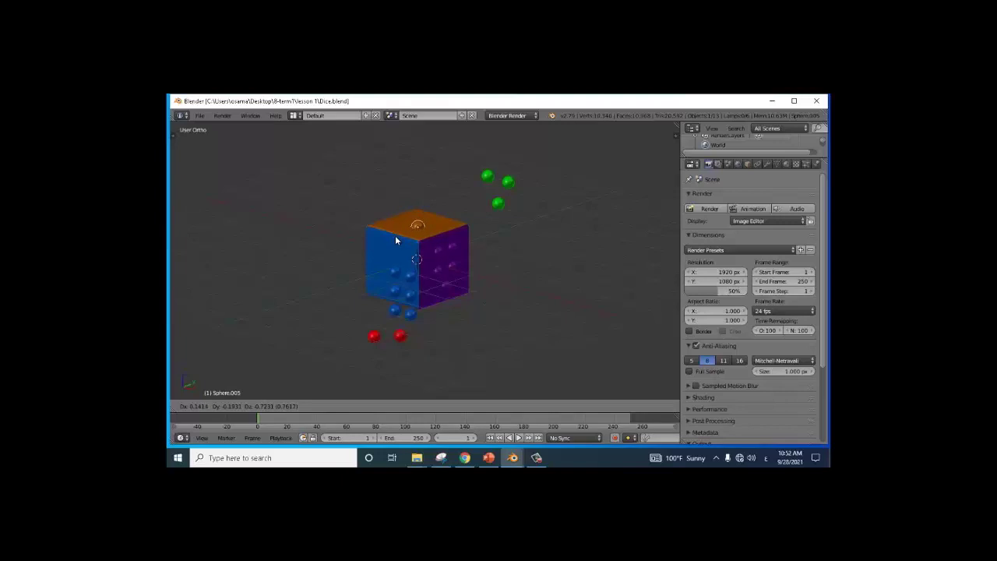
{"action": "left_click", "coordinate": [395, 241]}
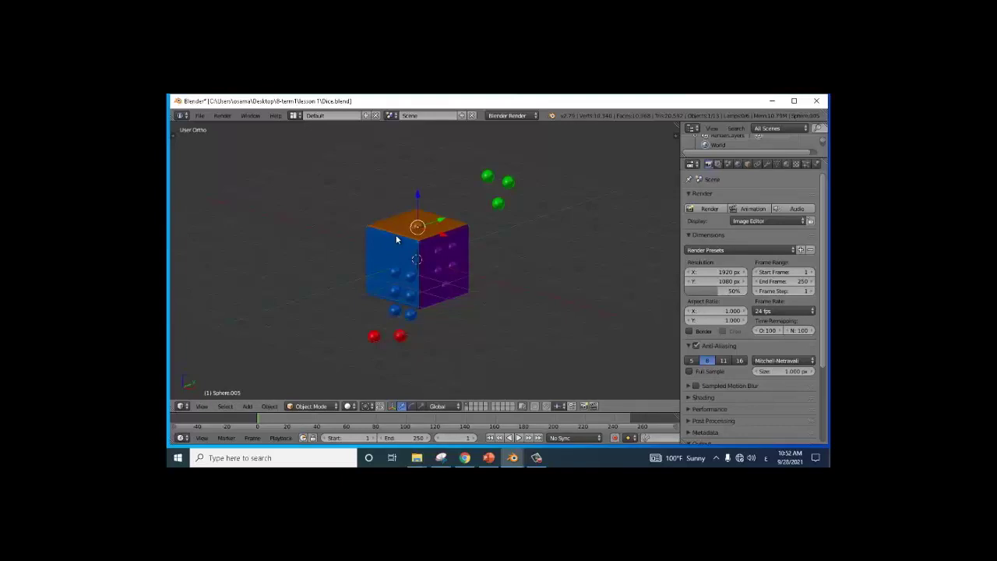
Fine-tune the orange sphere along the Y and Z axes so it sits centred on the top face.
{"action": "right_click", "coordinate": [486, 181]}
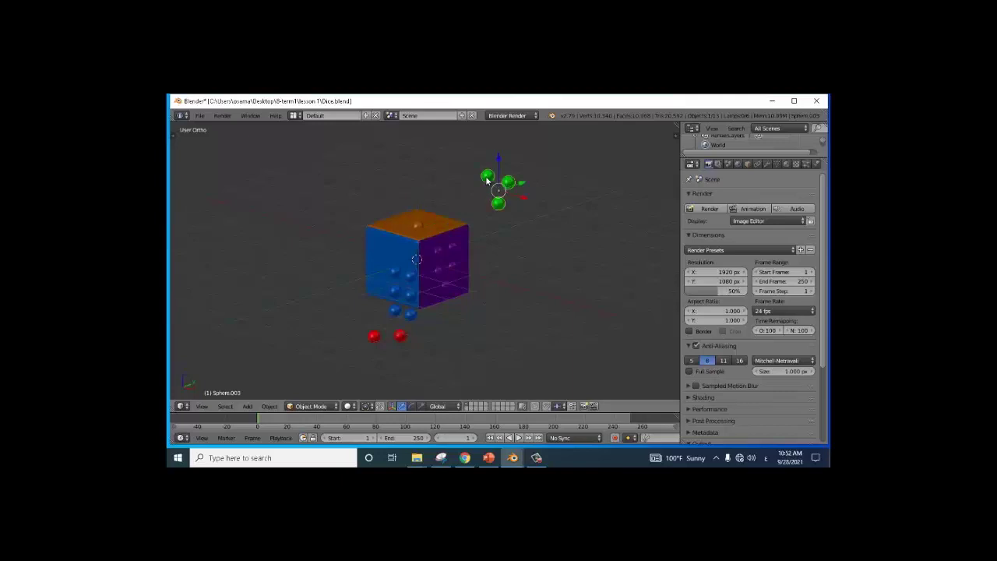
{"action": "middle_click_drag", "start_coordinate": [457, 200], "coordinate": [378, 241]}
{"action": "right_click", "coordinate": [430, 231]}
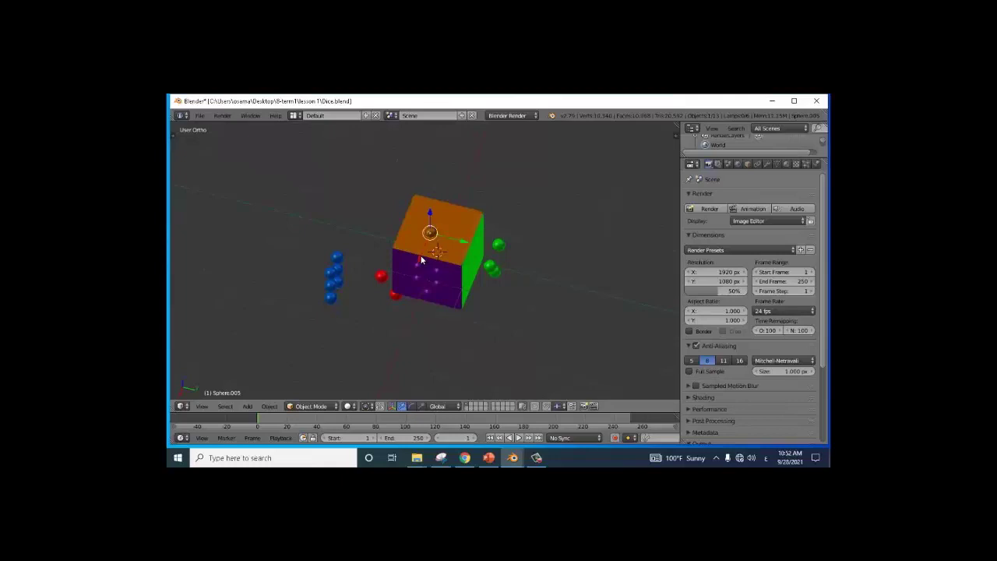
{"action": "key", "text": "g"}
{"action": "key", "text": "z"}
{"action": "key", "text": "y"}
{"action": "left_click", "coordinate": [466, 241]}
{"action": "middle_click_drag", "start_coordinate": [443, 248], "coordinate": [476, 231]}
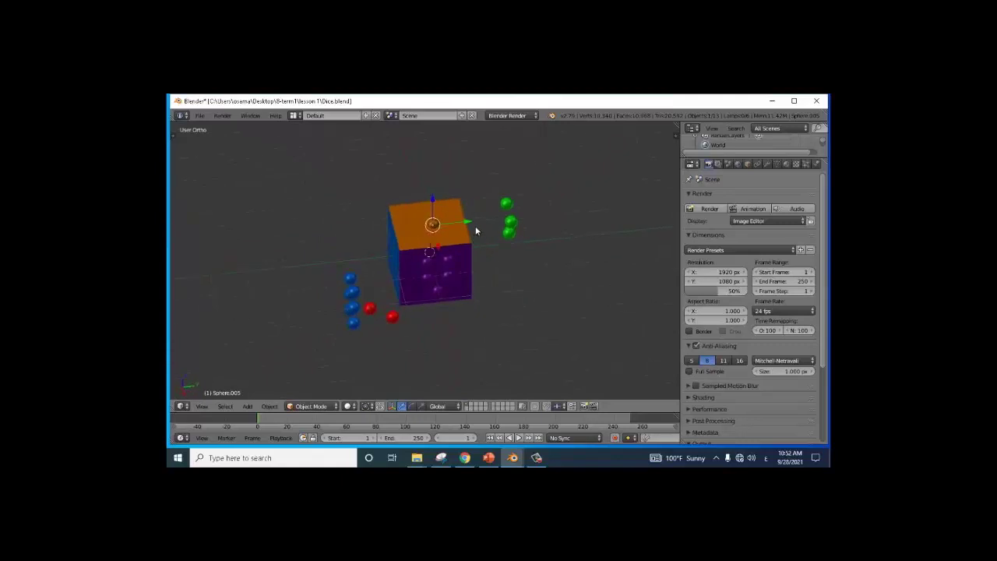
{"action": "left_click", "coordinate": [433, 196]}
{"action": "left_click", "coordinate": [434, 203]}
{"action": "mouse_move", "coordinate": [444, 221]}
{"action": "middle_mouse_down"}
{"action": "mouse_move", "coordinate": [423, 216]}
{"action": "mouse_move", "coordinate": [451, 223]}
{"action": "middle_mouse_up"}
Bring the group of three green spheres in front of the green face and push it along Y against that face.
{"action": "right_click", "coordinate": [503, 205]}
{"action": "middle_click_drag", "start_coordinate": [474, 231], "coordinate": [429, 304]}
{"action": "middle_click_drag", "start_coordinate": [430, 303], "coordinate": [429, 208]}
{"action": "left_click_drag", "start_coordinate": [436, 189], "coordinate": [445, 232]}
{"action": "left_click_drag", "start_coordinate": [405, 274], "coordinate": [439, 267]}
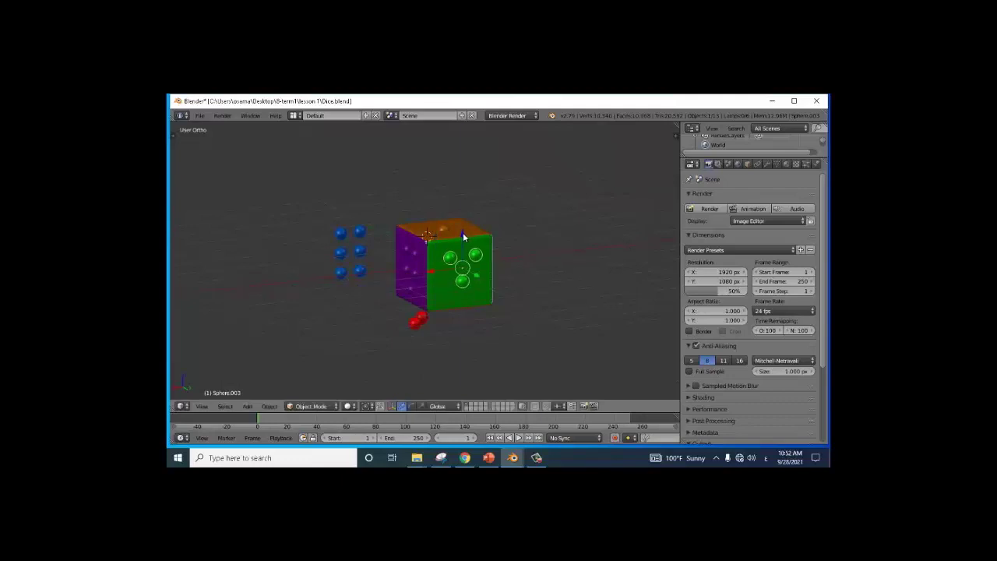
{"action": "key", "text": "g"}
{"action": "key", "text": "y"}
{"action": "left_click_drag", "start_coordinate": [473, 282], "coordinate": [461, 281]}
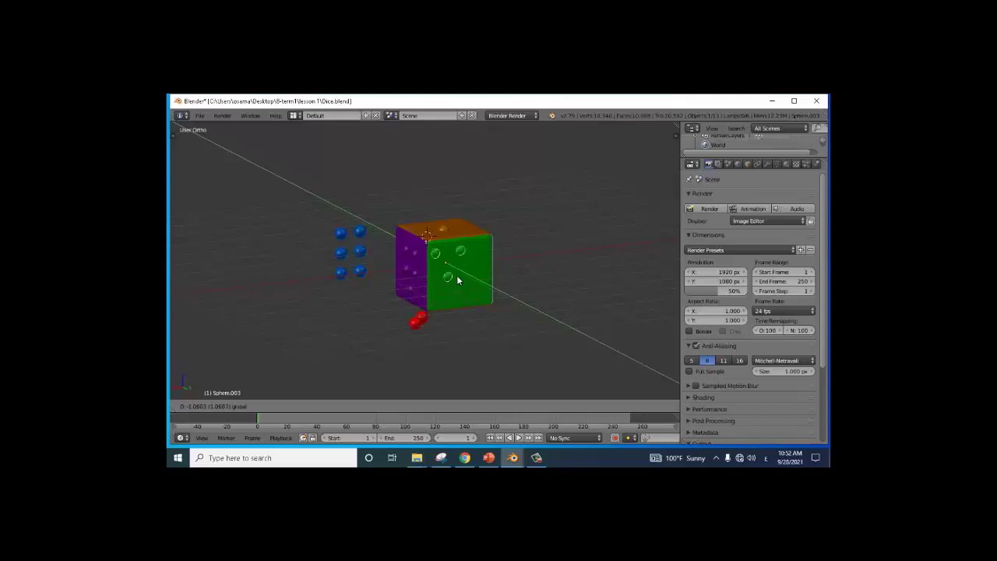
{"action": "left_click", "coordinate": [457, 275]}
Centre the three green dots on the green face by shifting them along the Z and X axes.
{"action": "middle_click_drag", "start_coordinate": [482, 283], "coordinate": [395, 263]}
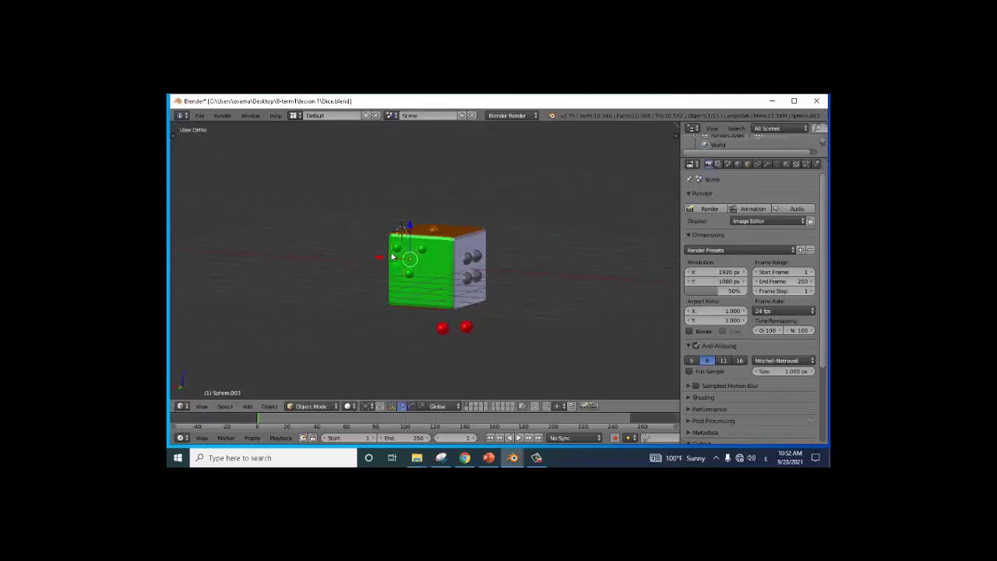
{"action": "left_click_drag", "start_coordinate": [408, 226], "coordinate": [409, 239]}
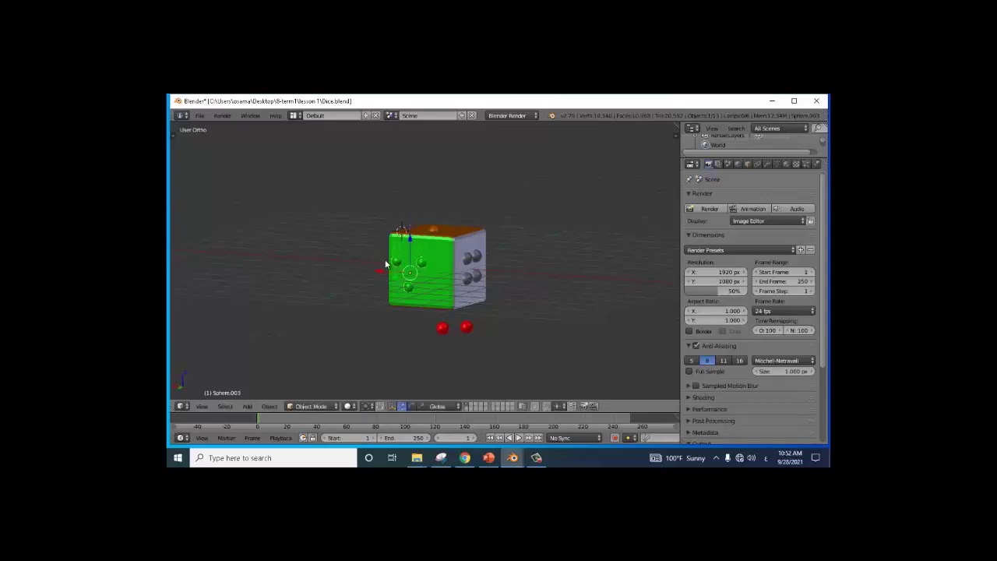
{"action": "left_click_drag", "start_coordinate": [377, 270], "coordinate": [389, 272]}
{"action": "middle_click_drag", "start_coordinate": [434, 296], "coordinate": [446, 311]}
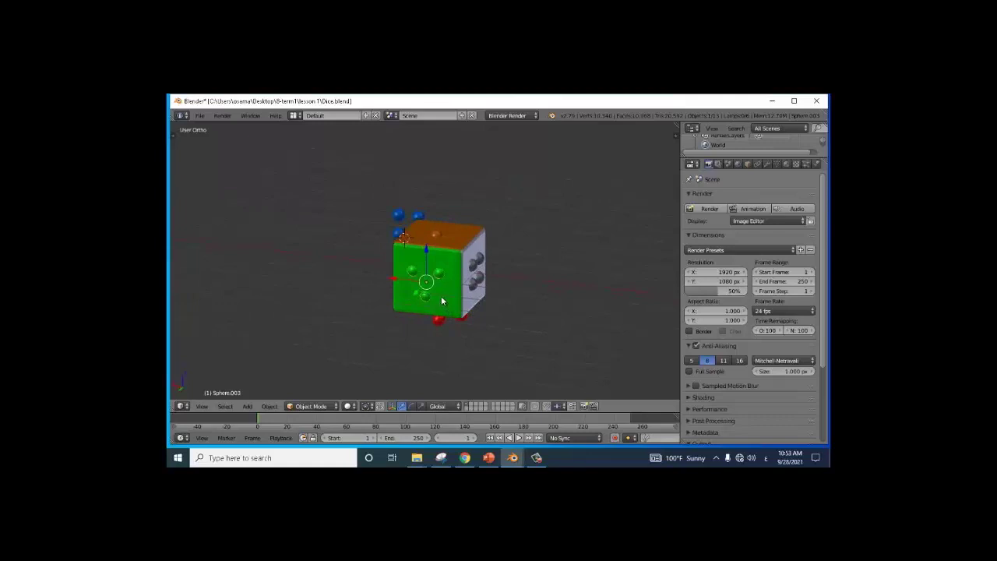
Select the group of six blue spheres and move it along X to line up with the blue face.
{"action": "middle_click_drag", "start_coordinate": [423, 285], "coordinate": [518, 274]}
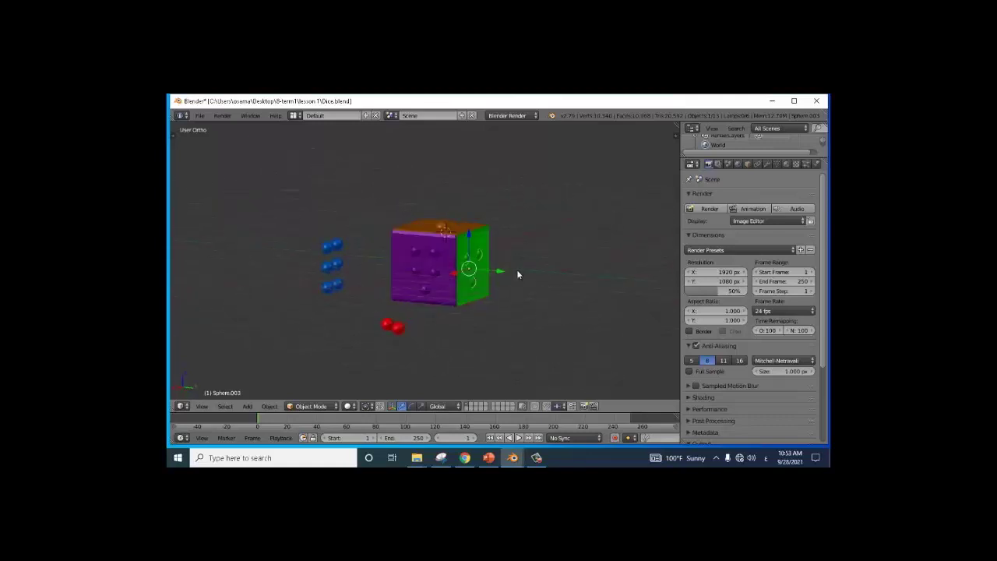
{"action": "middle_click_drag", "start_coordinate": [416, 270], "coordinate": [468, 270]}
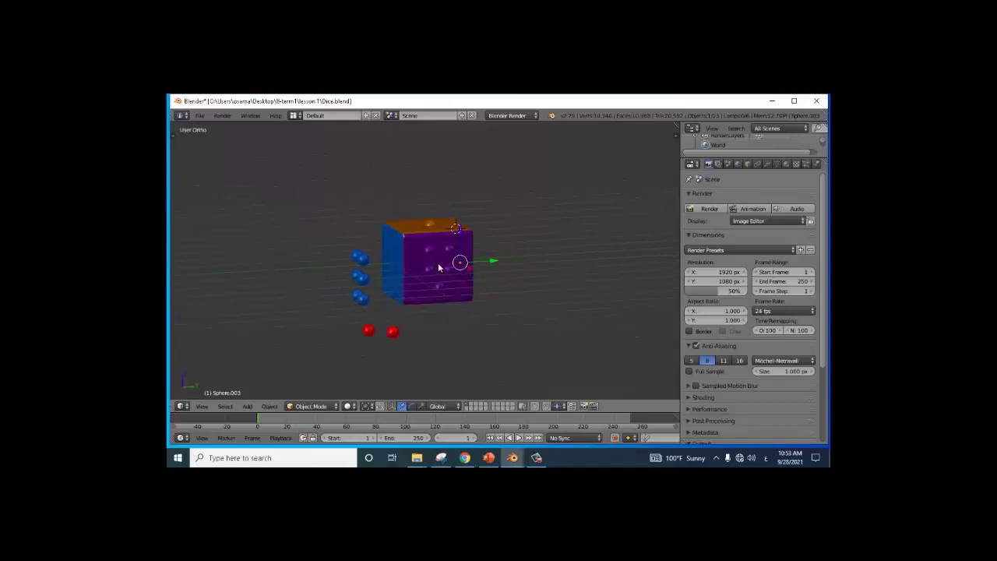
{"action": "middle_click_drag", "start_coordinate": [421, 267], "coordinate": [417, 261]}
{"action": "right_click", "coordinate": [369, 265]}
{"action": "mouse_move", "coordinate": [399, 277]}
{"action": "left_mouse_down"}
{"action": "mouse_move", "coordinate": [414, 272]}
{"action": "mouse_move", "coordinate": [384, 238]}
{"action": "mouse_move", "coordinate": [396, 268]}
{"action": "mouse_move", "coordinate": [407, 265]}
{"action": "left_mouse_up"}
{"action": "middle_click_drag", "start_coordinate": [409, 267], "coordinate": [391, 291]}
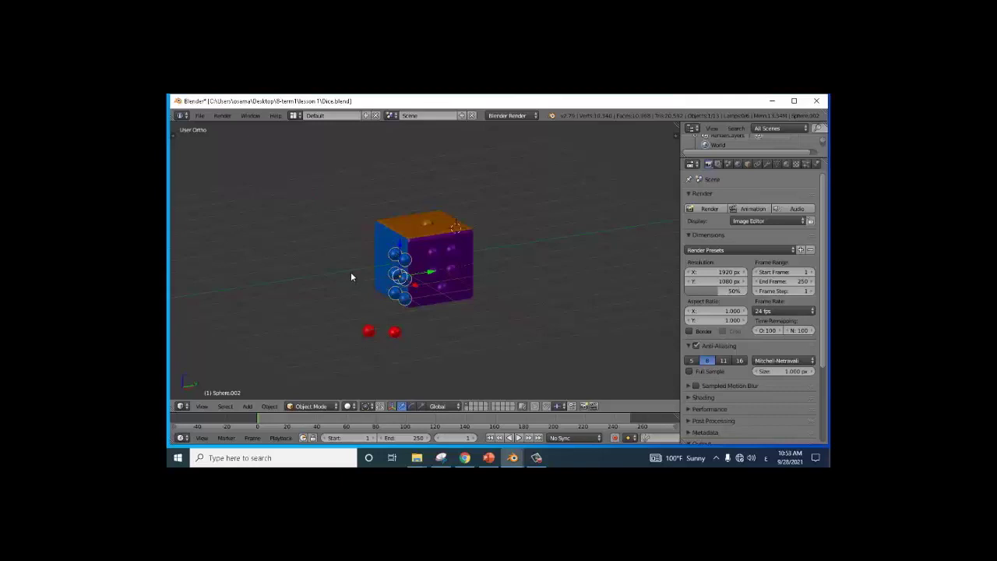
{"action": "middle_click_drag", "start_coordinate": [351, 277], "coordinate": [450, 274]}
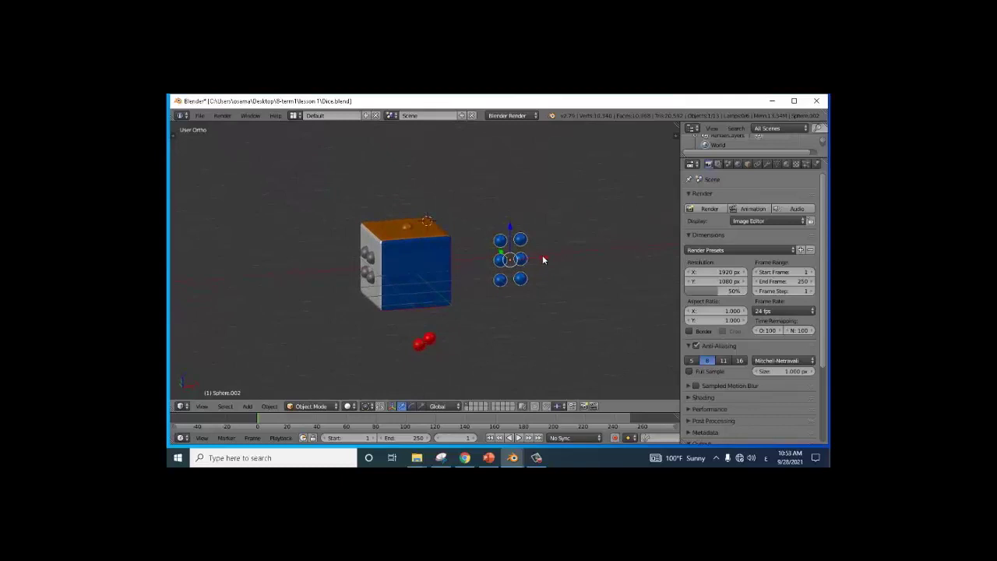
{"action": "key", "text": "g"}
{"action": "key", "text": "x"}
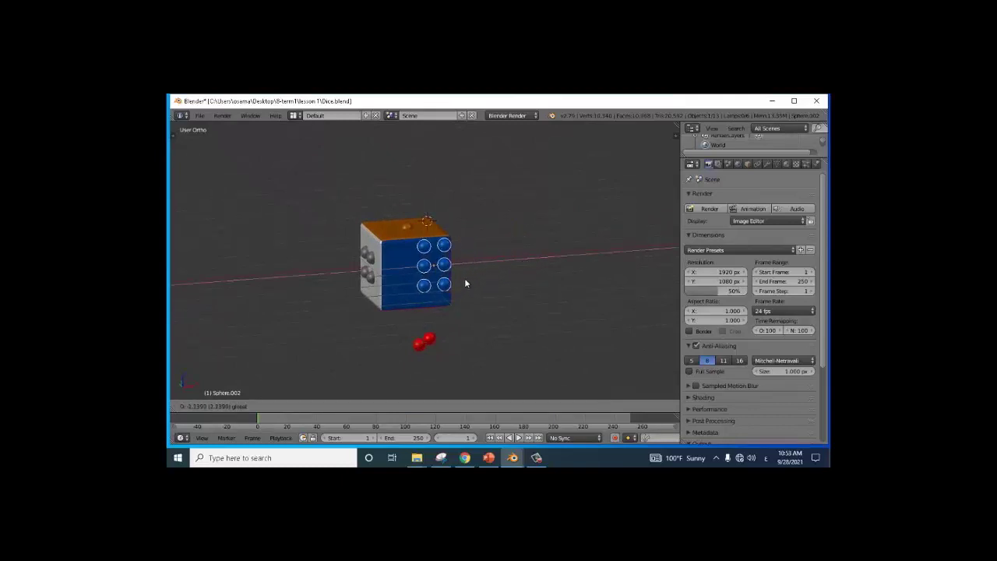
{"action": "left_click", "coordinate": [451, 282]}
Lower the six blue dots along Z to the face's mid-height and move them along Y toward the blue face.
{"action": "middle_click_drag", "start_coordinate": [459, 284], "coordinate": [376, 257]}
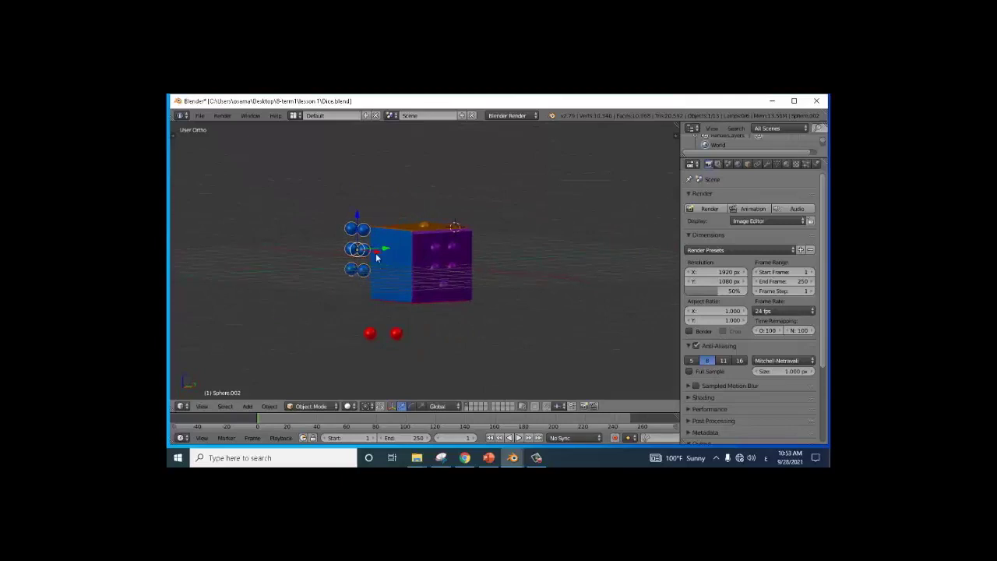
{"action": "key", "text": "g"}
{"action": "key", "text": "z"}
{"action": "left_click", "coordinate": [371, 246]}
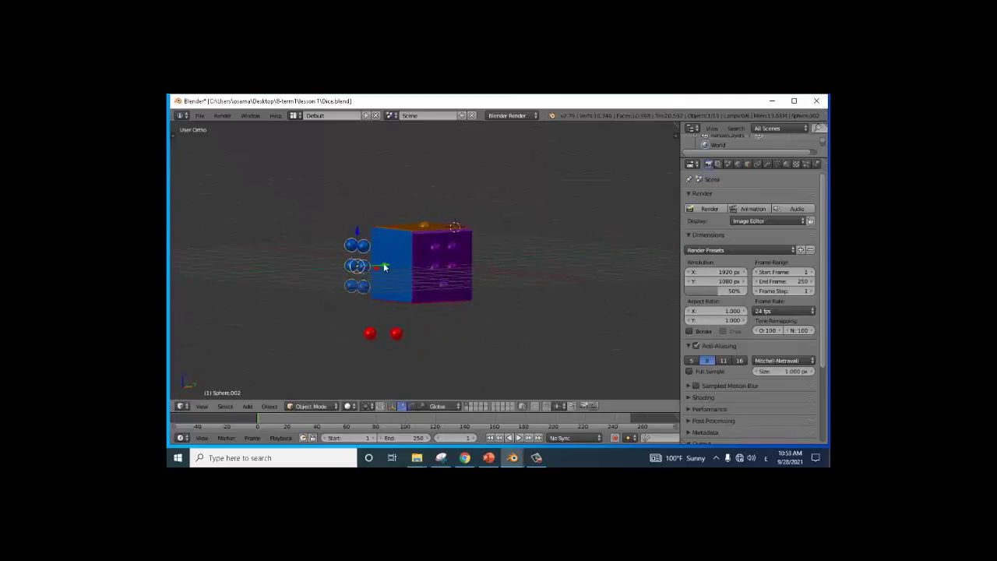
{"action": "key", "text": "g"}
{"action": "key", "text": "y"}
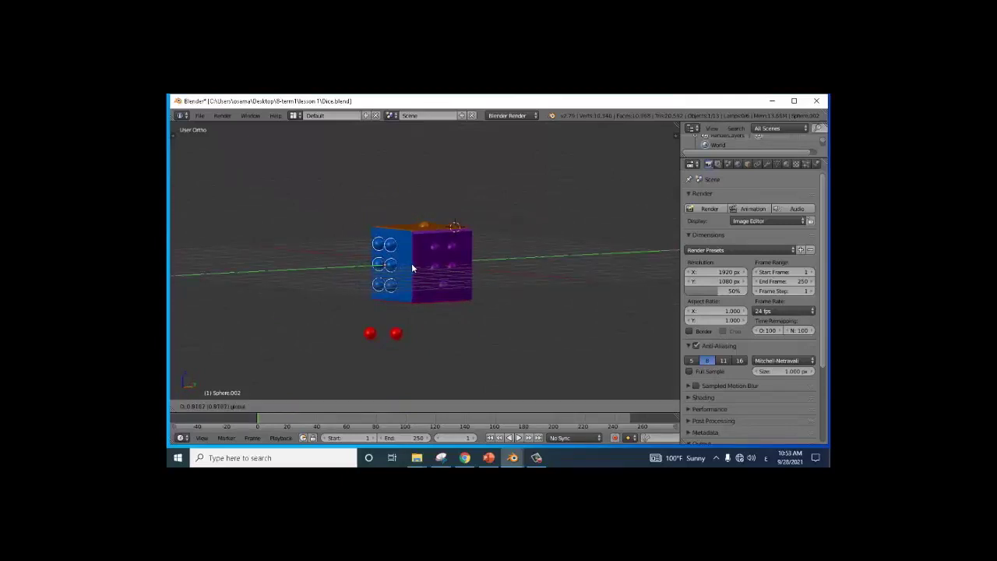
{"action": "left_click", "coordinate": [412, 267]}
Shift the six blue dots further along Y toward the blue face, checking the gap from the side.
{"action": "middle_click_drag", "start_coordinate": [422, 281], "coordinate": [504, 283]}
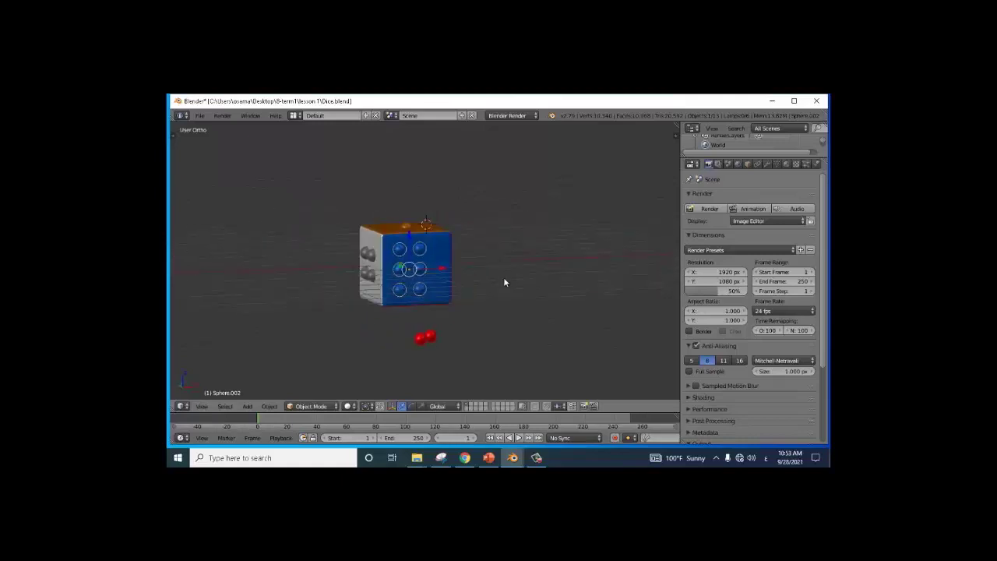
{"action": "key", "text": "g"}
{"action": "key", "text": "y"}
{"action": "left_click", "coordinate": [411, 271]}
{"action": "middle_click_drag", "start_coordinate": [413, 273], "coordinate": [361, 271]}
{"action": "key", "text": "g"}
{"action": "key", "text": "y"}
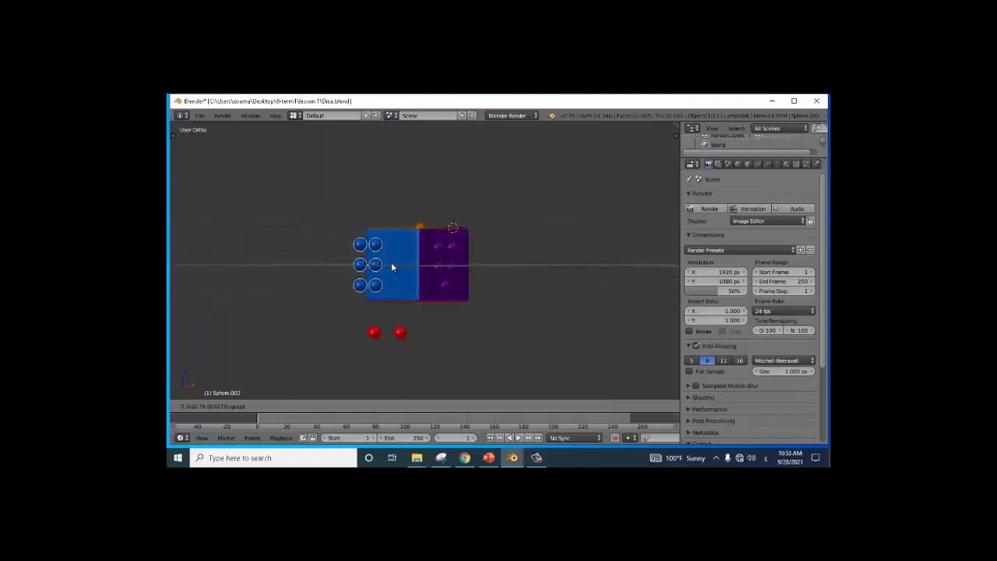
{"action": "left_click", "coordinate": [403, 264]}
Move the six blue dots along Y against the blue face and adjust their position on it.
{"action": "middle_click_drag", "start_coordinate": [403, 263], "coordinate": [362, 267]}
{"action": "key", "text": "g"}
{"action": "key", "text": "y"}
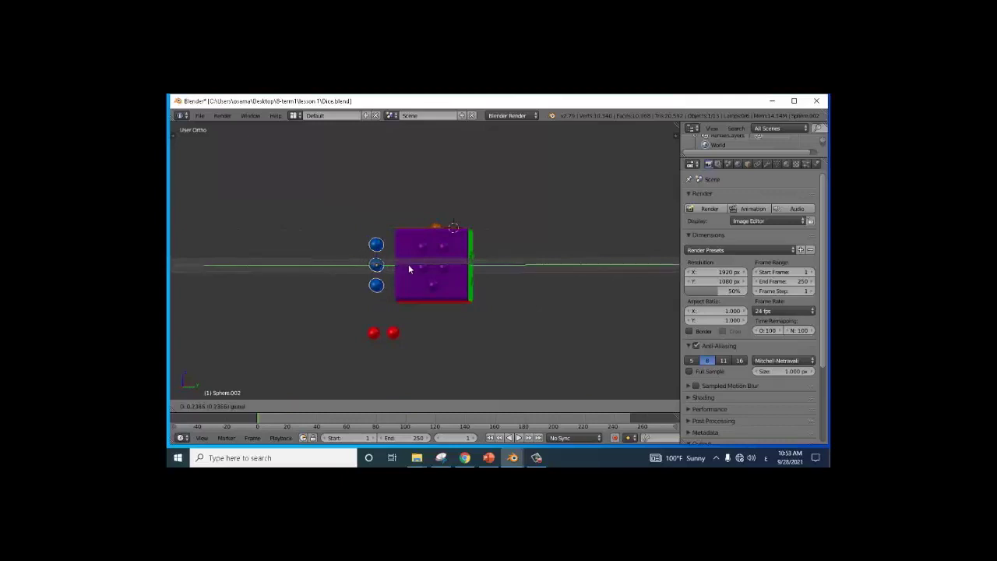
{"action": "left_click", "coordinate": [421, 266]}
{"action": "middle_click_drag", "start_coordinate": [423, 267], "coordinate": [472, 283]}
{"action": "key", "text": "g"}
{"action": "left_click", "coordinate": [432, 263]}
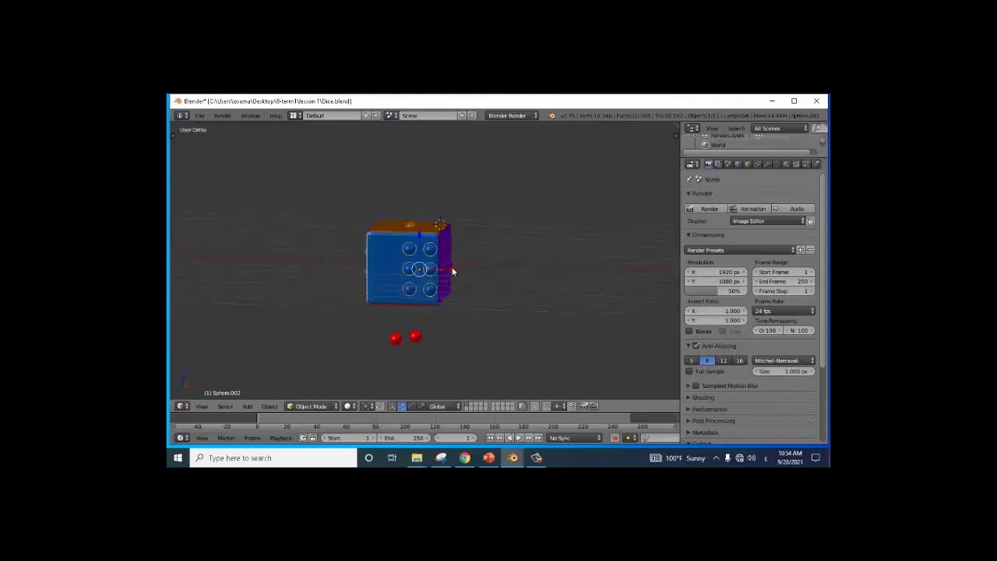
Move the six blue dots along X to centre them on the blue face, checking their fit from the side.
{"action": "key", "text": "g"}
{"action": "key", "text": "x"}
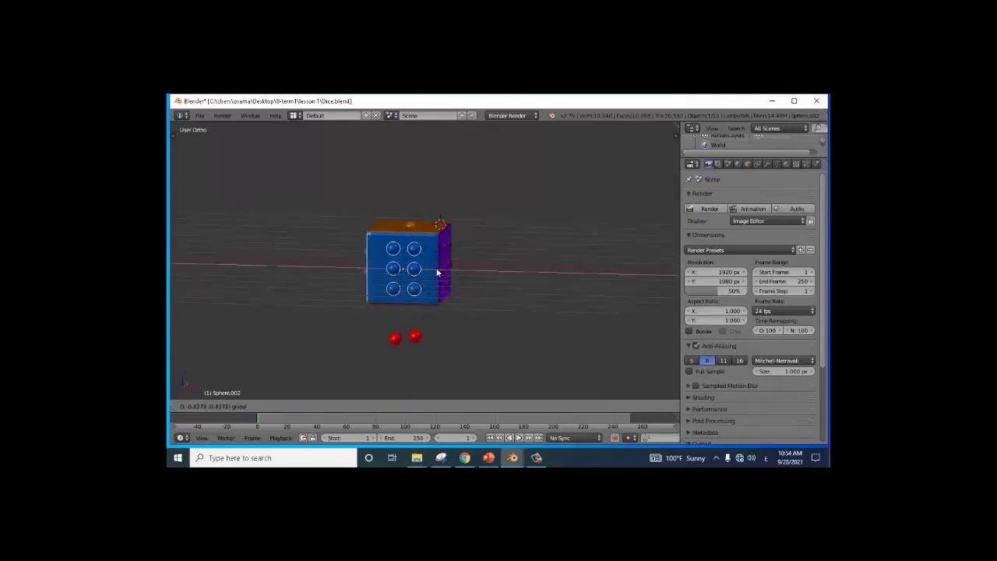
{"action": "left_click", "coordinate": [434, 272]}
{"action": "middle_click_drag", "start_coordinate": [440, 289], "coordinate": [488, 275]}
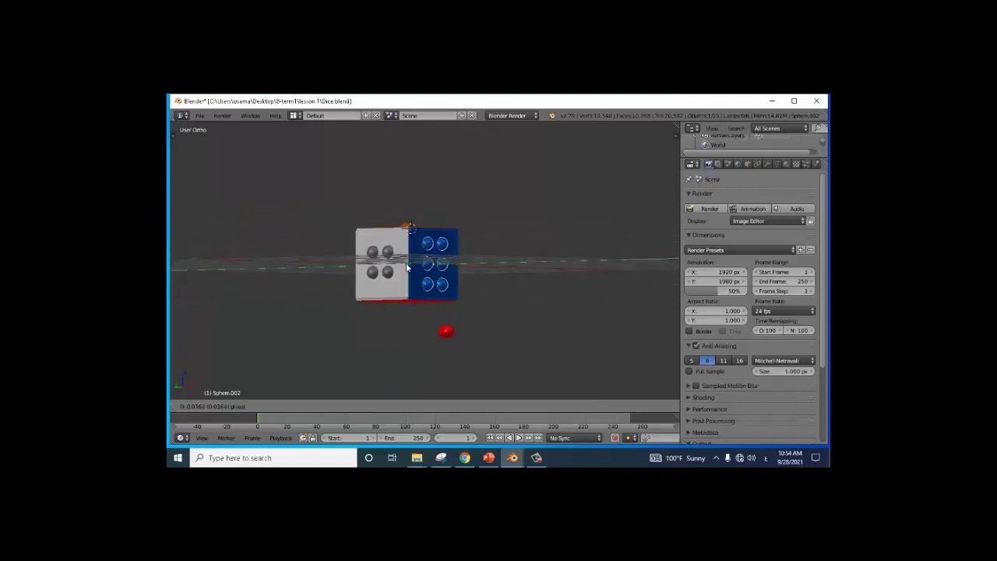
Select the two red dots and move them along Y and X to line up with the red face underneath the dice.
{"action": "middle_click_drag", "start_coordinate": [427, 286], "coordinate": [452, 196]}
{"action": "right_click", "coordinate": [451, 242]}
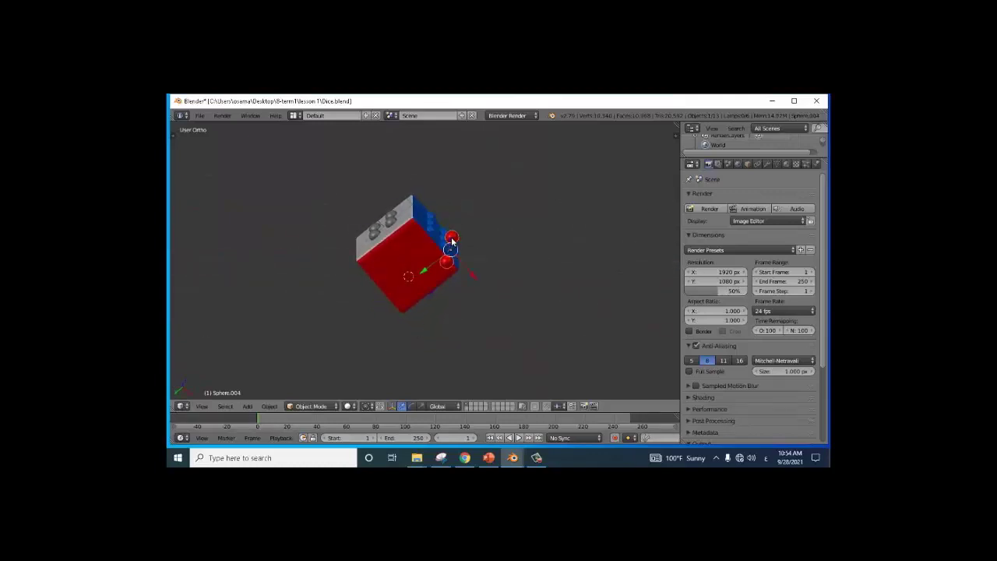
{"action": "key", "text": "g"}
{"action": "key", "text": "y"}
{"action": "left_click", "coordinate": [415, 283]}
{"action": "key", "text": "g"}
{"action": "key", "text": "x"}
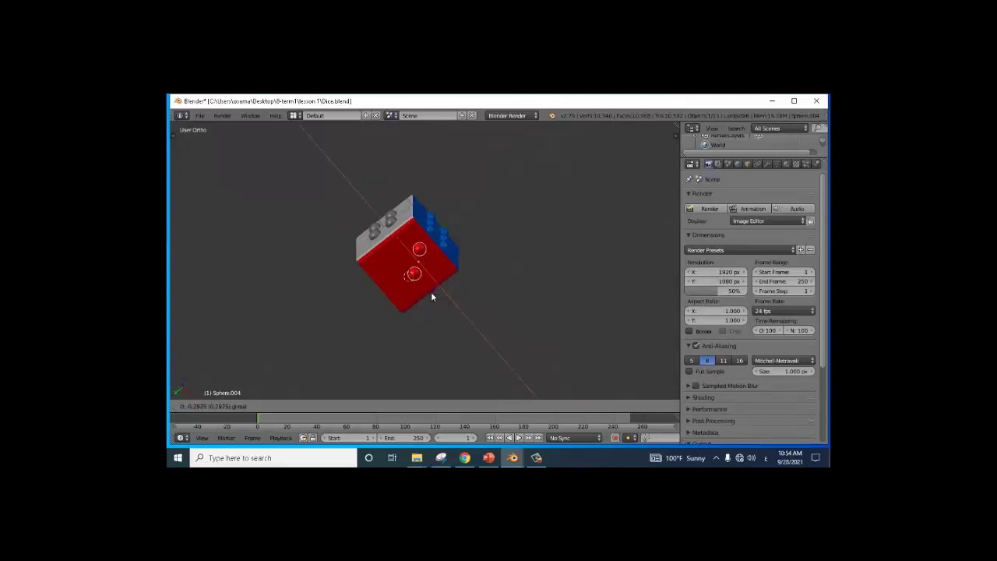
{"action": "left_click", "coordinate": [423, 287]}
Move the two red dots along Z toward the red face, closing the gap seen from a second angle.
{"action": "key", "text": "g"}
{"action": "key", "text": "z"}
{"action": "left_click", "coordinate": [407, 268]}
{"action": "middle_click_drag", "start_coordinate": [403, 262], "coordinate": [406, 193]}
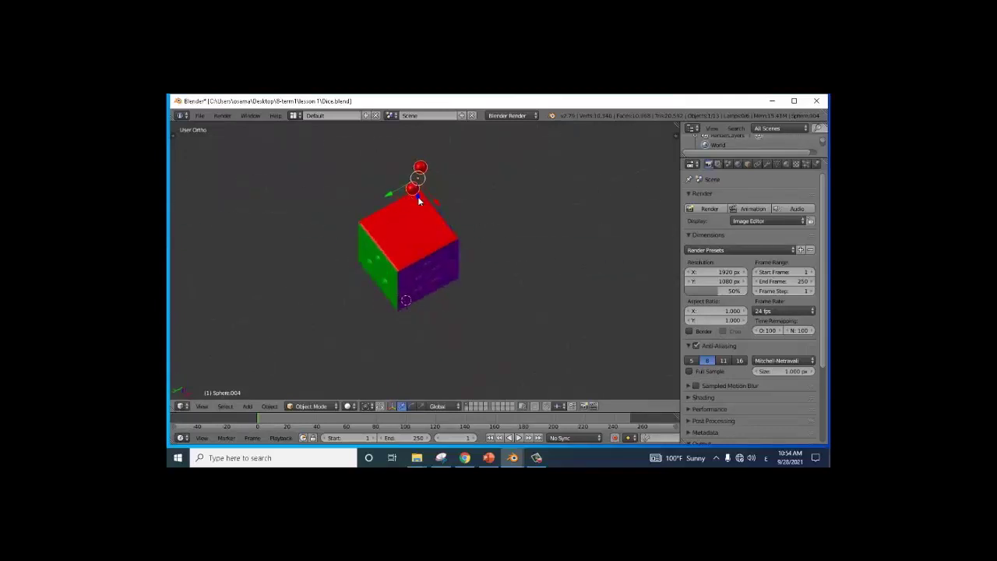
{"action": "key", "text": "g"}
{"action": "key", "text": "z"}
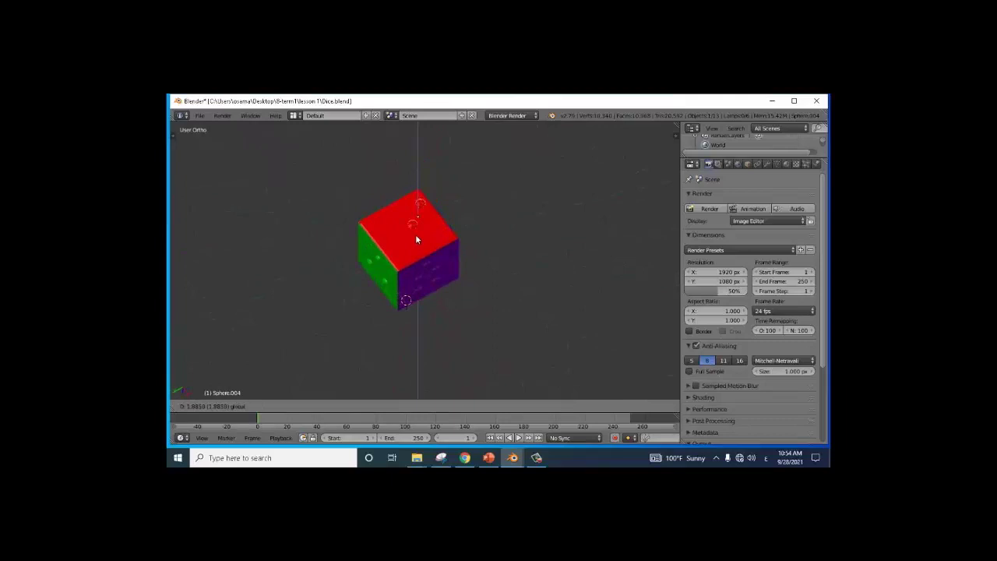
{"action": "left_click", "coordinate": [415, 233]}
Shift the two red dots along Y across the red face and push them further along Z into the dice.
{"action": "key", "text": "g"}
{"action": "key", "text": "y"}
{"action": "left_click", "coordinate": [402, 239]}
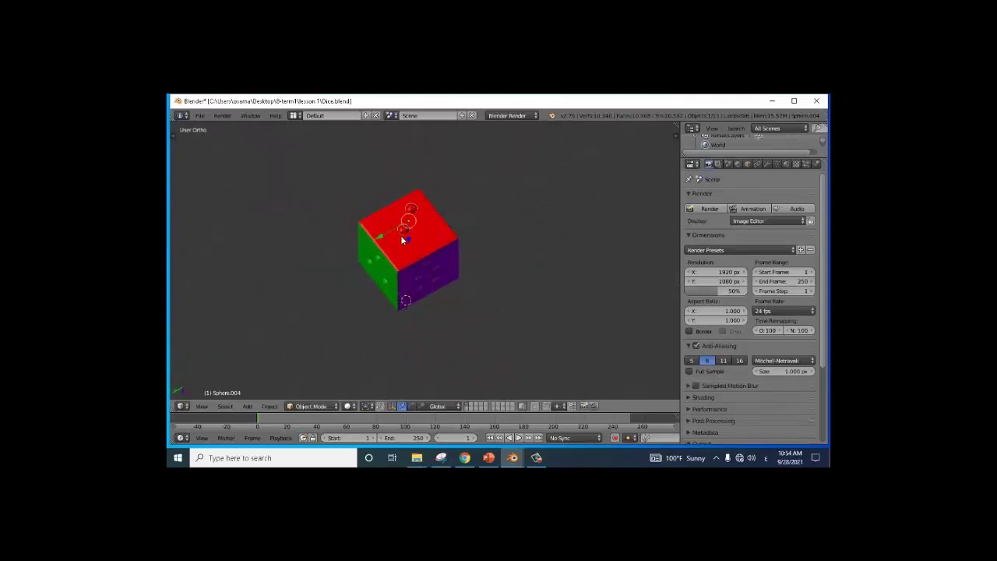
{"action": "key", "text": "g"}
{"action": "key", "text": "z"}
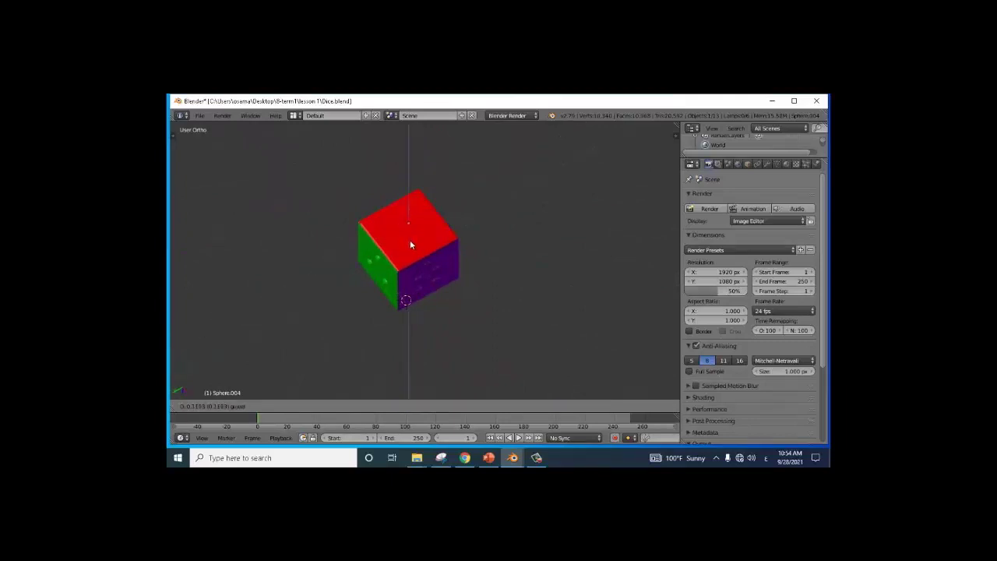
{"action": "left_click", "coordinate": [409, 236]}
Pull the two red dots back out of the dice along Z.
{"action": "middle_click_drag", "start_coordinate": [402, 229], "coordinate": [394, 293]}
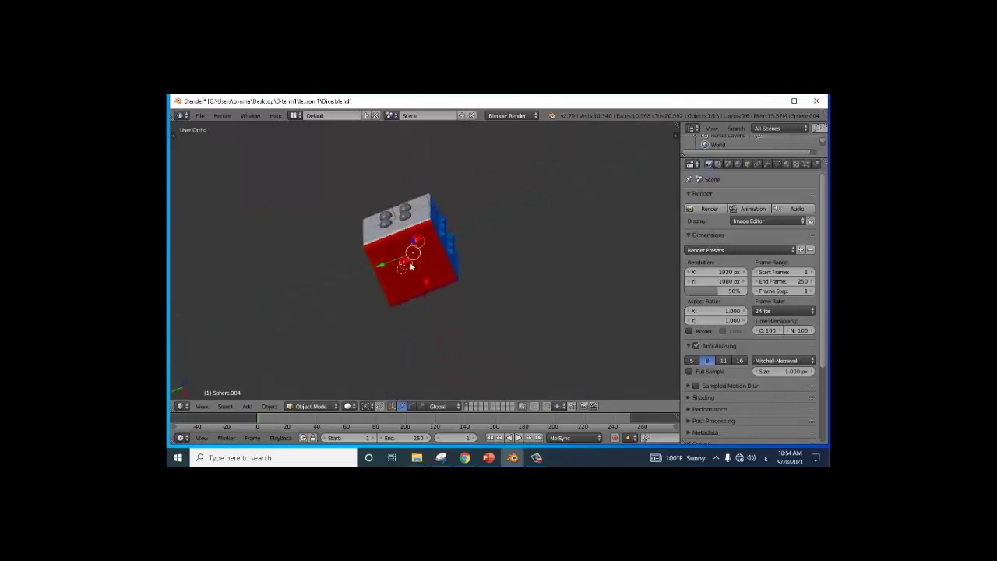
{"action": "key", "text": "g"}
{"action": "key", "text": "z"}
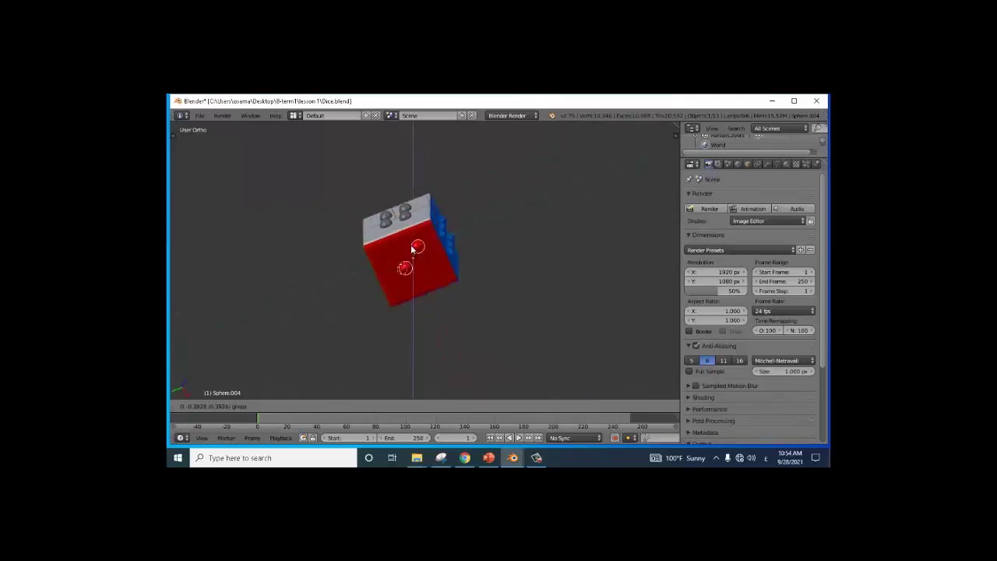
{"action": "left_click", "coordinate": [407, 266]}
Move the two red dots along X toward the middle of the red face.
{"action": "middle_click_drag", "start_coordinate": [450, 253], "coordinate": [394, 155]}
{"action": "middle_click_drag", "start_coordinate": [380, 223], "coordinate": [451, 199]}
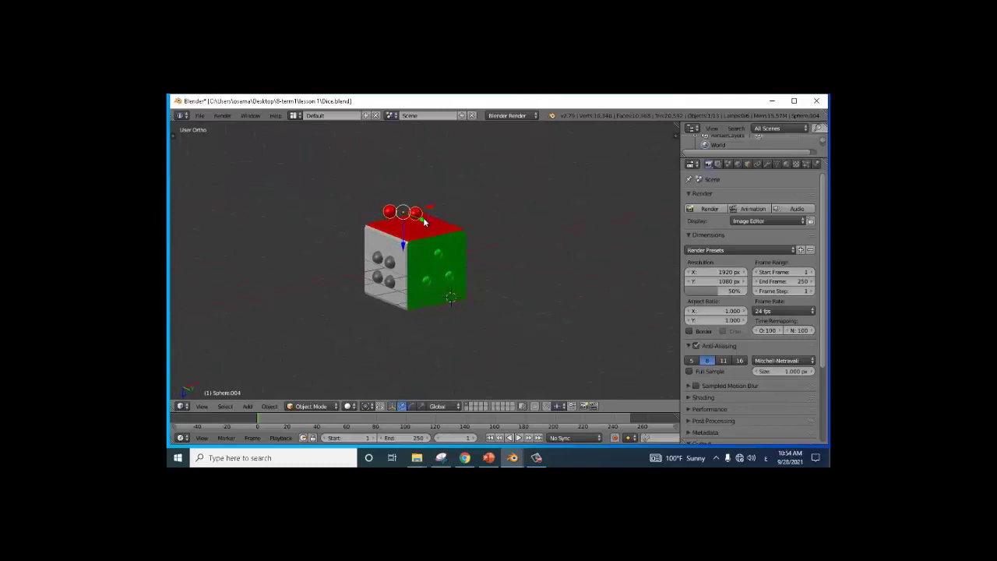
{"action": "key", "text": "g"}
{"action": "key", "text": "x"}
{"action": "left_click", "coordinate": [417, 221]}
{"action": "key", "text": "g"}
{"action": "key", "text": "x"}
{"action": "right_click", "coordinate": [436, 220]}
Sink the two red dots partly into the red face along Z, fine-tune their centring on it, and inspect the dice.
{"action": "key", "text": "g"}
{"action": "key", "text": "z"}
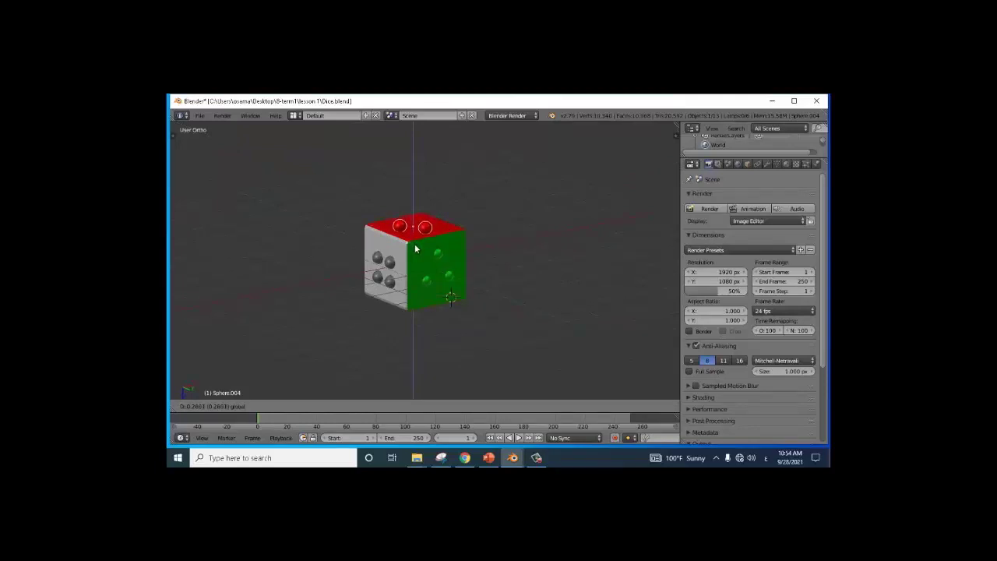
{"action": "left_click", "coordinate": [416, 247]}
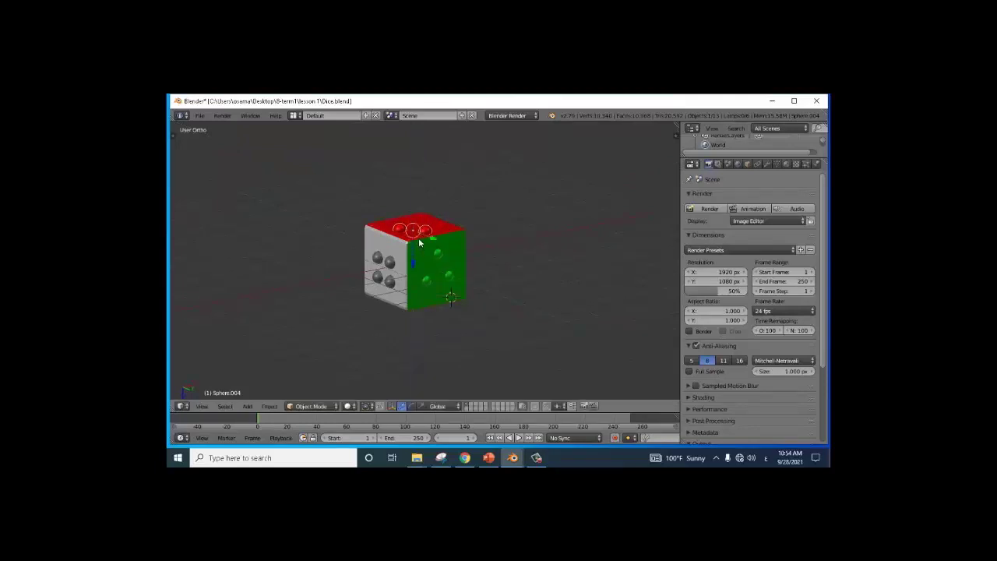
{"action": "key", "text": "g"}
{"action": "key", "text": "y"}
{"action": "left_click", "coordinate": [441, 224]}
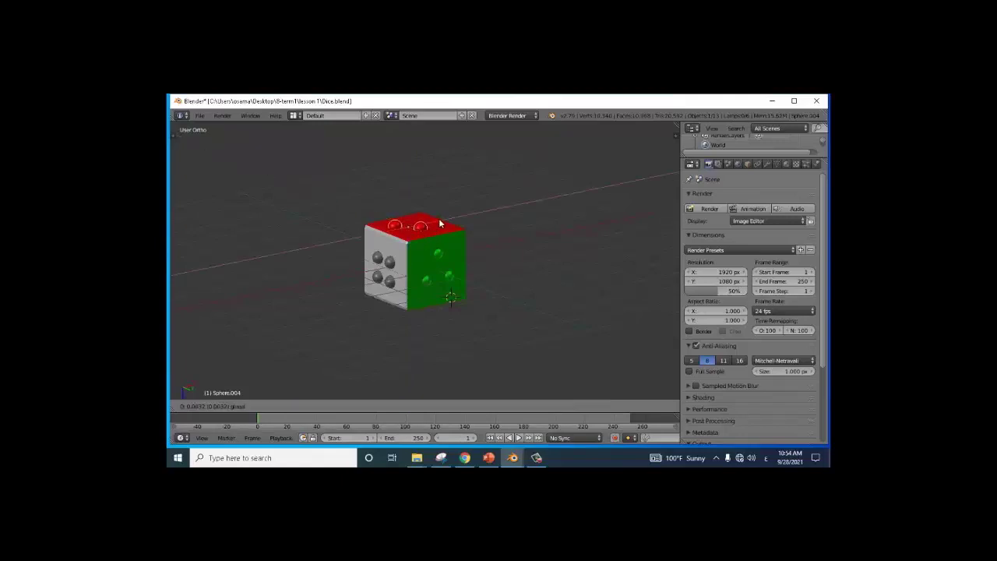
{"action": "middle_click_drag", "start_coordinate": [453, 228], "coordinate": [394, 199]}
{"action": "middle_click_drag", "start_coordinate": [442, 243], "coordinate": [406, 256]}
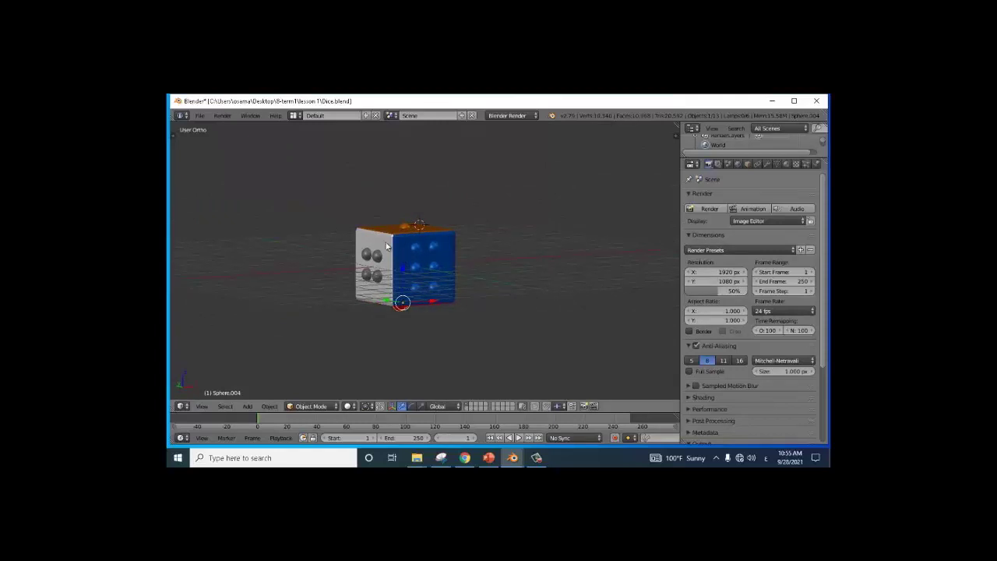
Save the finished dice as a new copy named Dice.blend on the Desktop.
{"action": "left_click", "coordinate": [201, 116]}
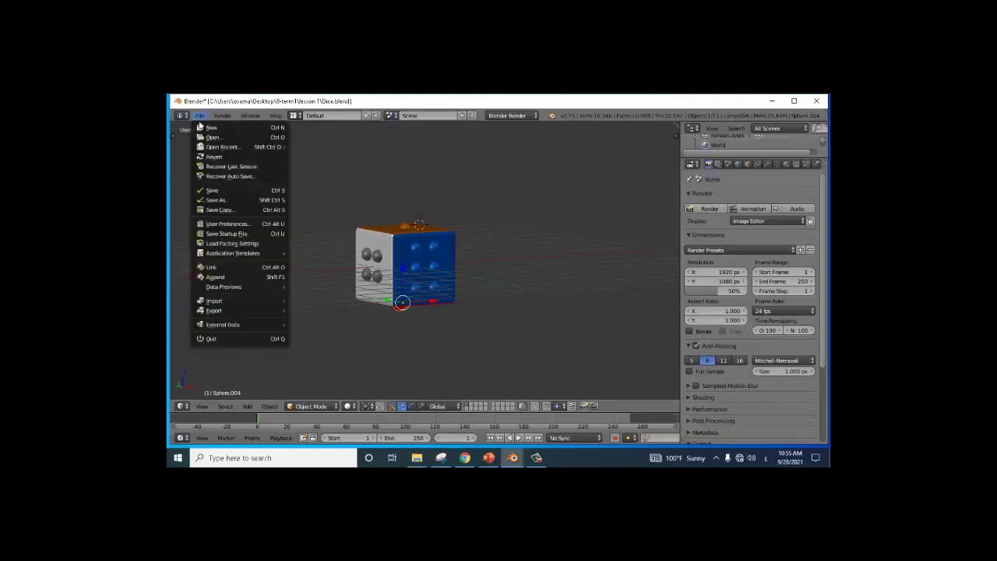
{"action": "left_click", "coordinate": [228, 200]}
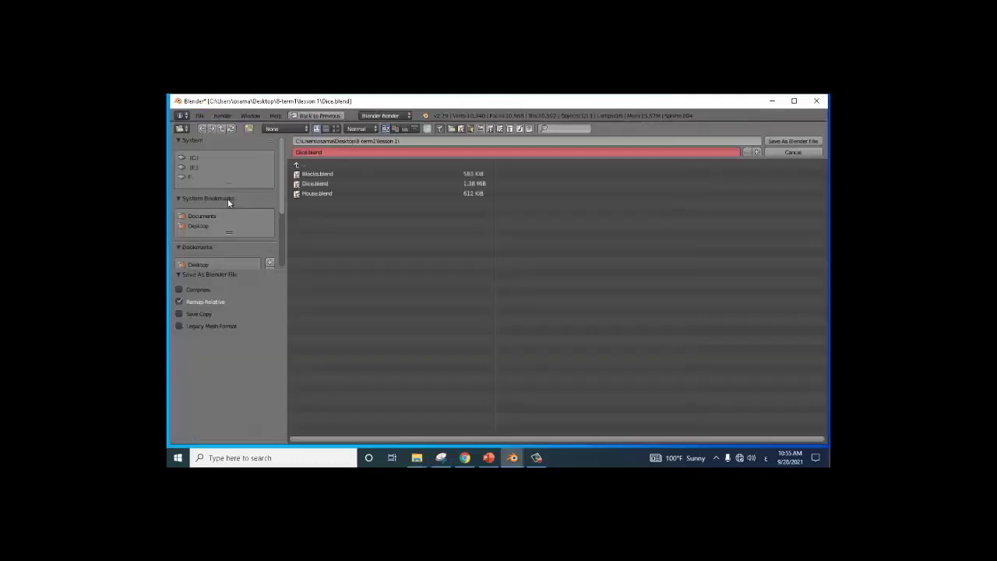
{"action": "left_click", "coordinate": [197, 226]}
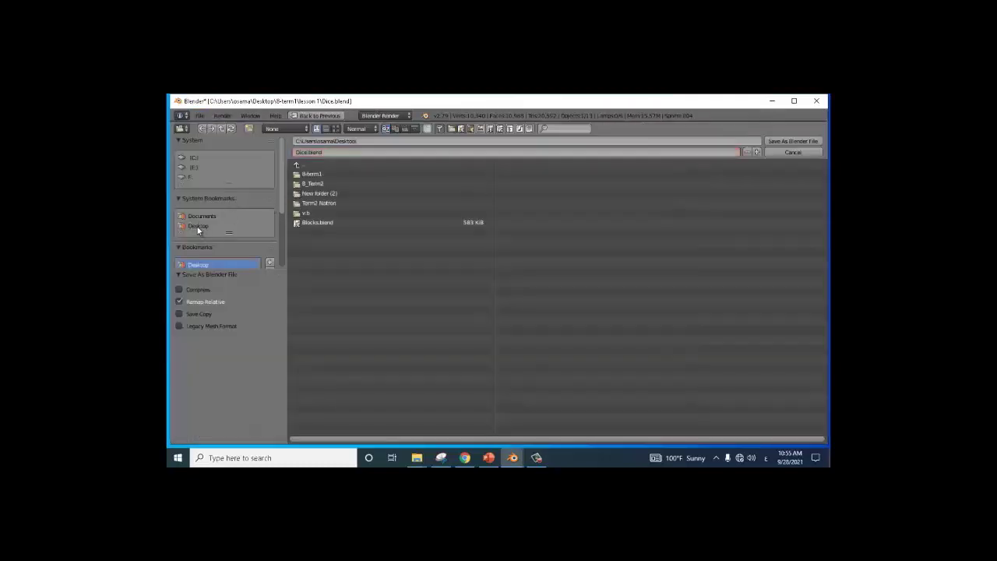
{"action": "left_click", "coordinate": [304, 152]}
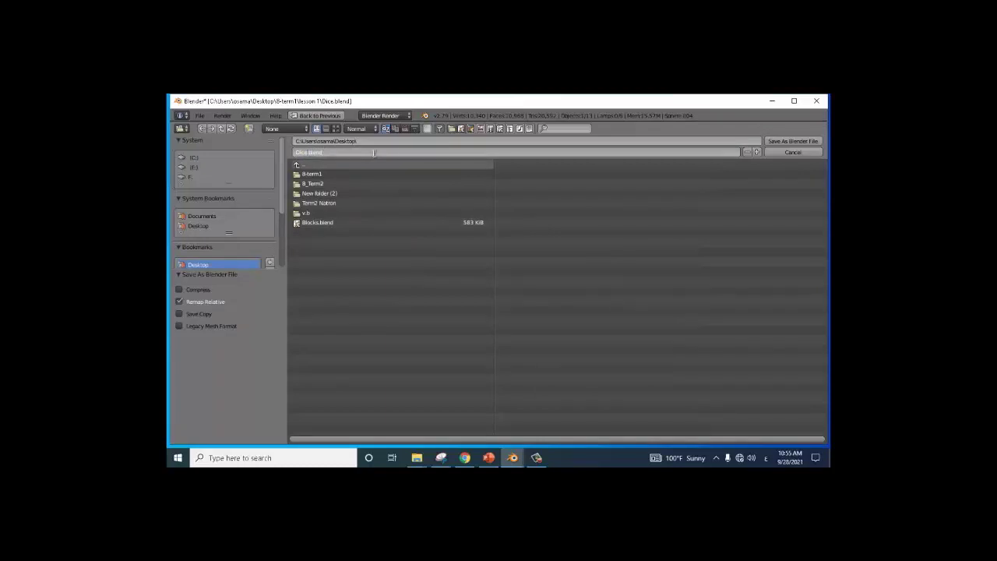
{"action": "left_click", "coordinate": [793, 142]}
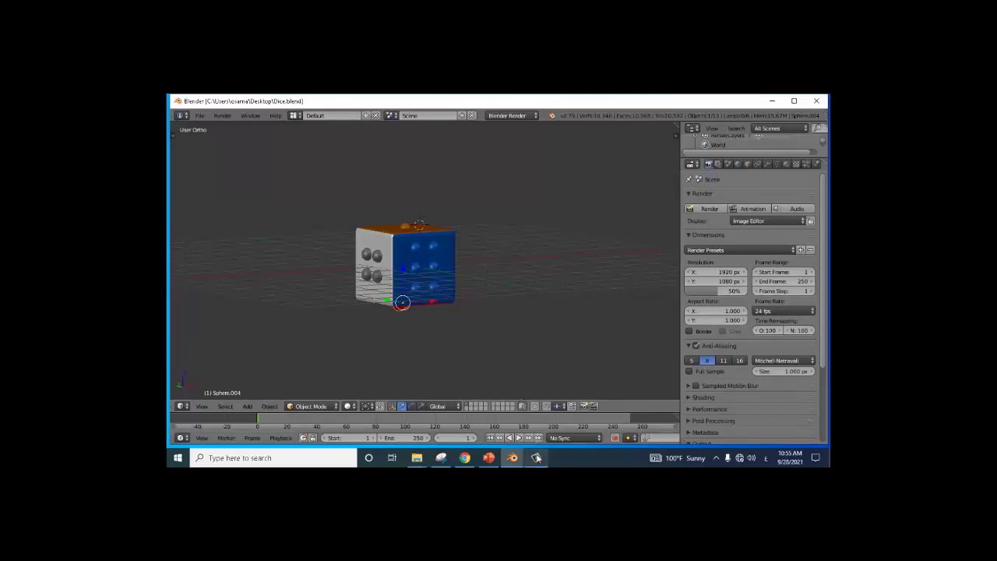
{"action": "left_click", "coordinate": [536, 457]}
{"action": "left_click", "coordinate": [811, 410]}
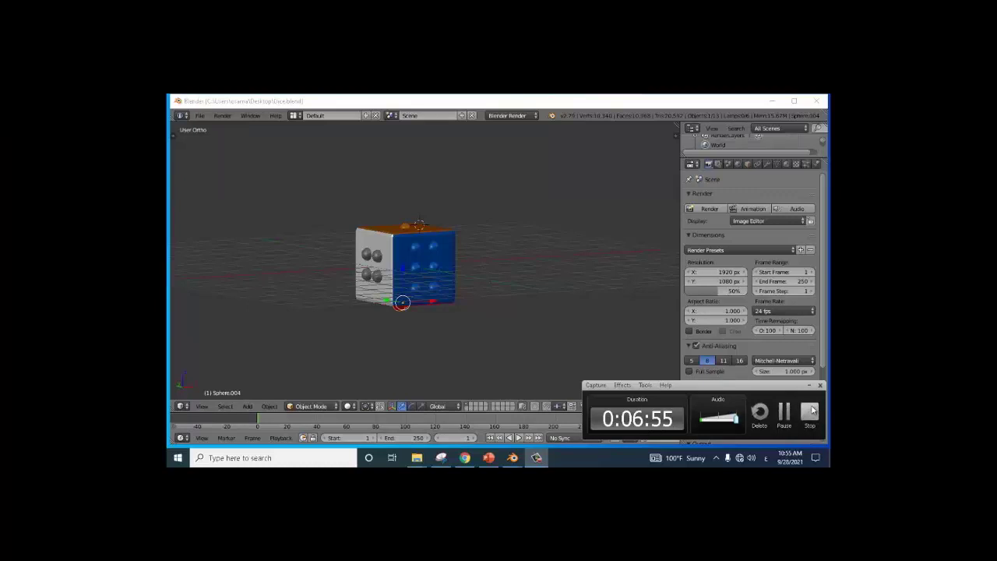